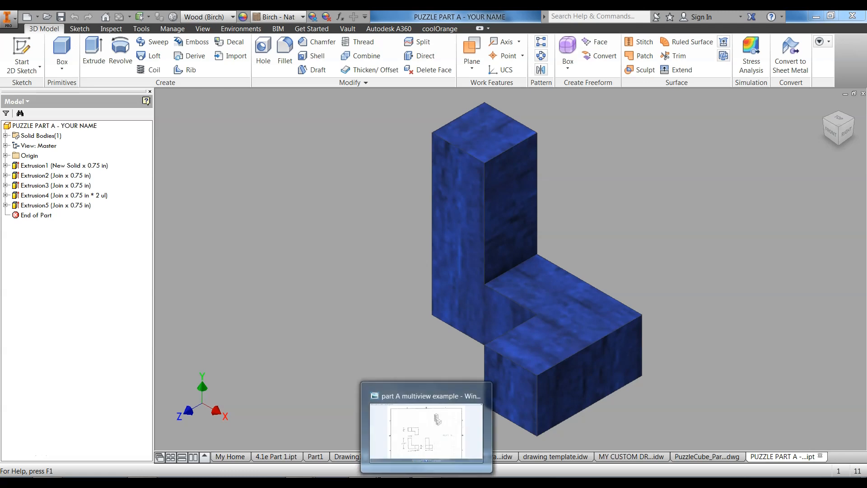
Review the Part A multiview sketch and the puzzle cube design PDF, then return to the Inventor part model
left_click(427, 431)
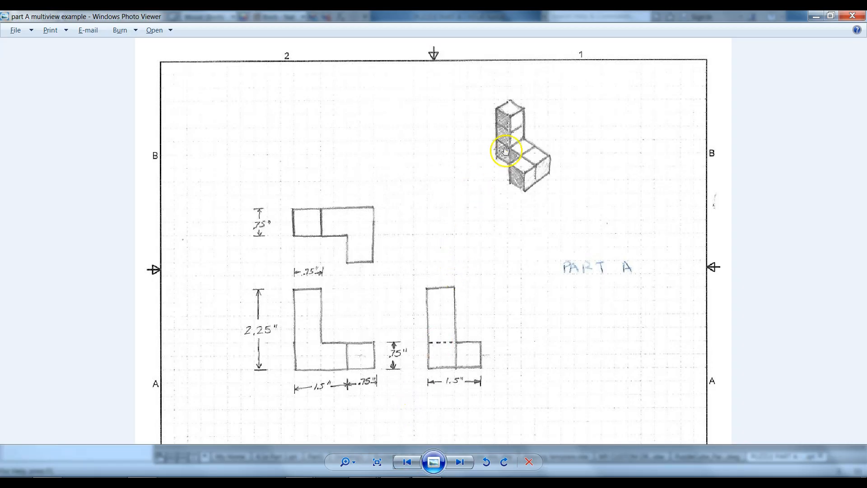
left_click(408, 482)
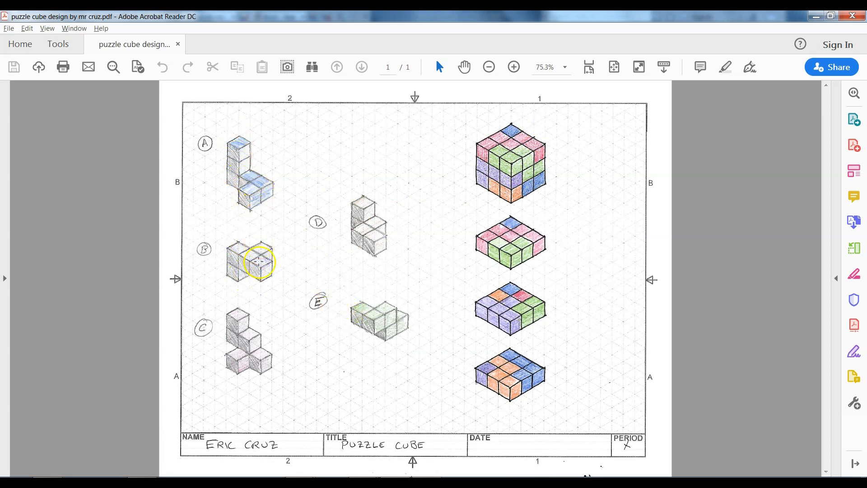
key("alt+Tab")
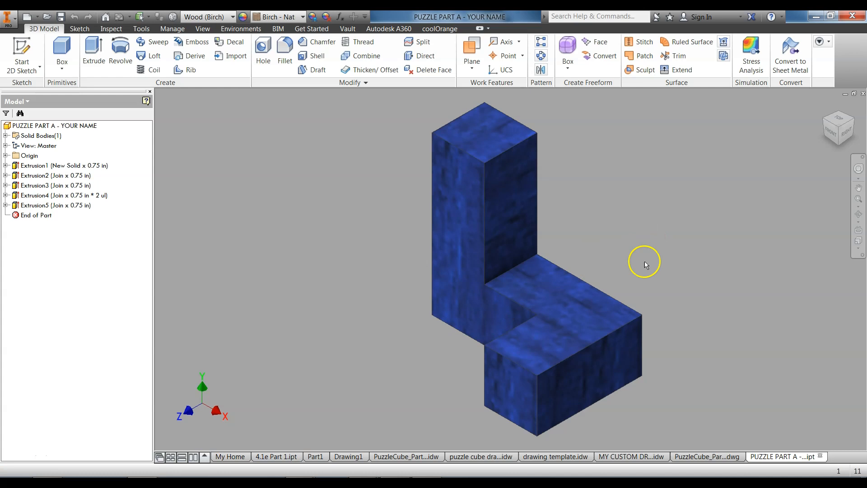
Search the recent documents for "puzzle", include part files in the results, and open the red puzzle cube Part C model
left_click(238, 457)
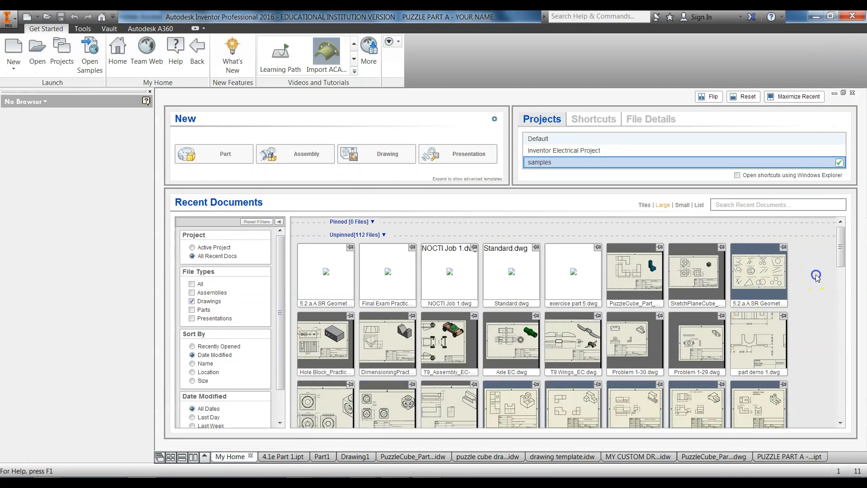
left_click(751, 204)
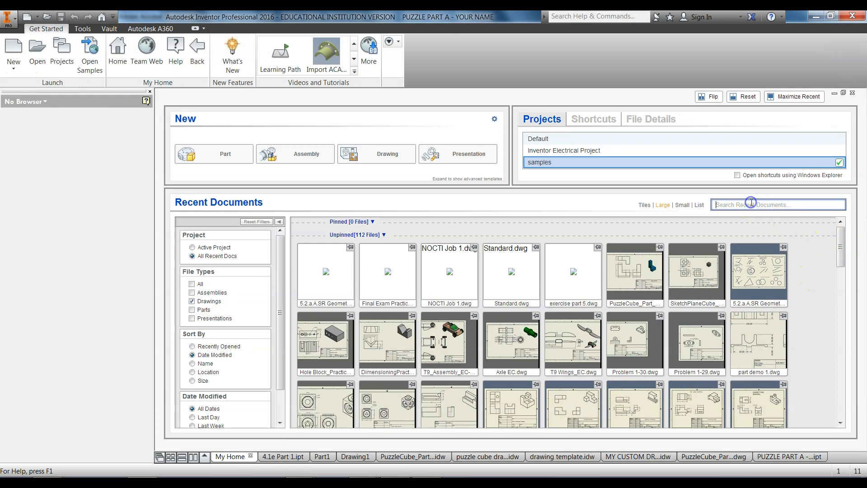
type("puzzle")
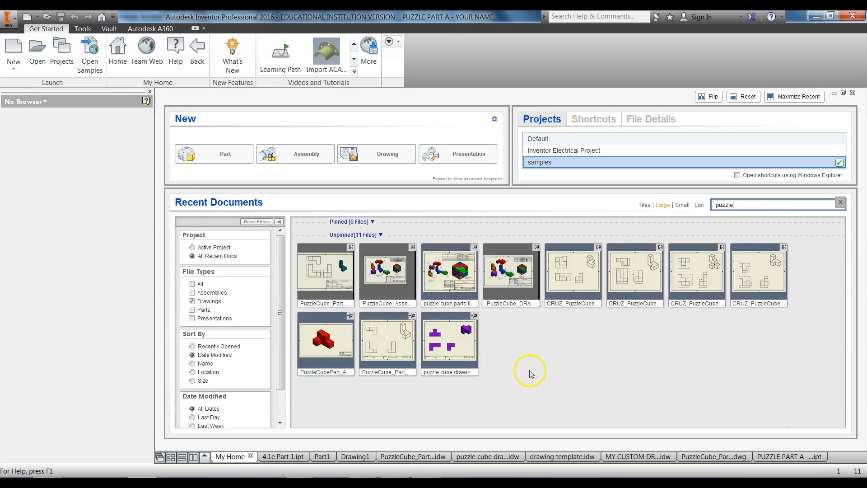
left_click(192, 309)
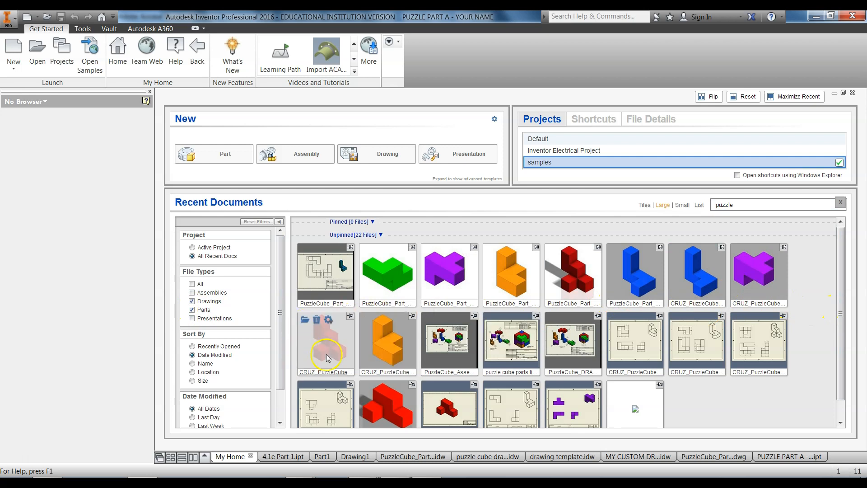
double_click(327, 357)
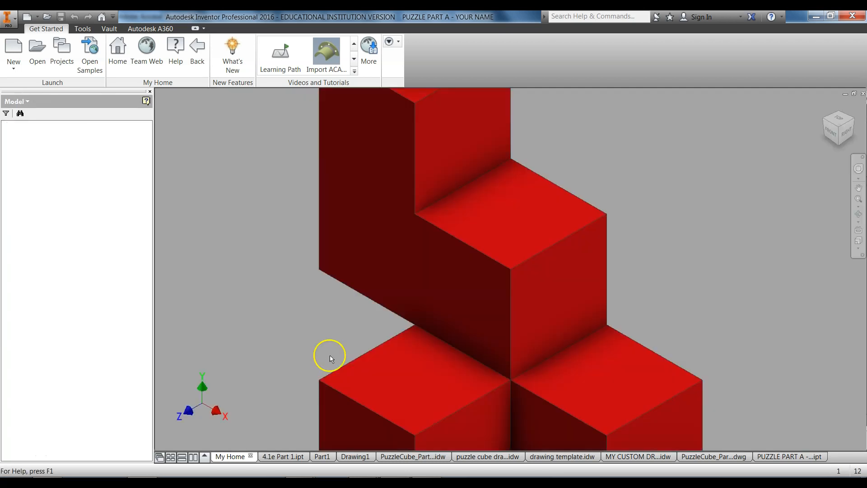
scroll(654, 283, "up", 5)
scroll(660, 267, "down", 3)
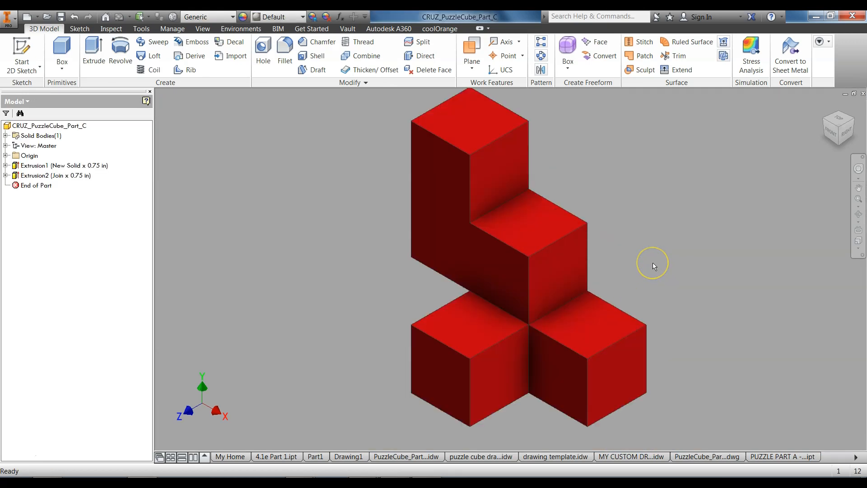
middle_click_drag(653, 262, 632, 274)
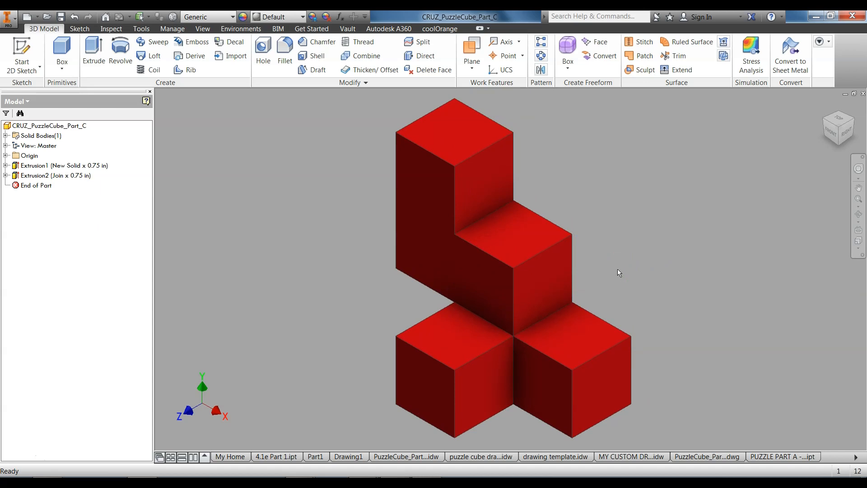
Look at the blue Puzzle Part A model and its finished drawing PuzzleCube_Part_A_DRAWING_ec
left_click(773, 455)
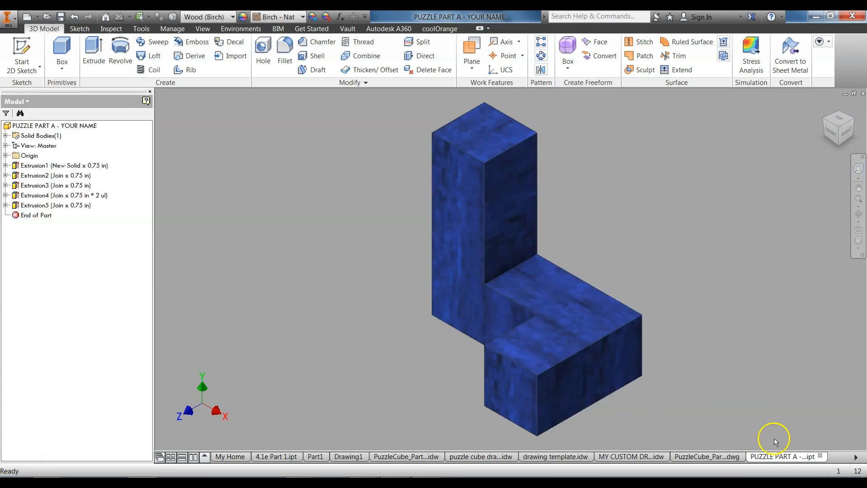
left_click(703, 457)
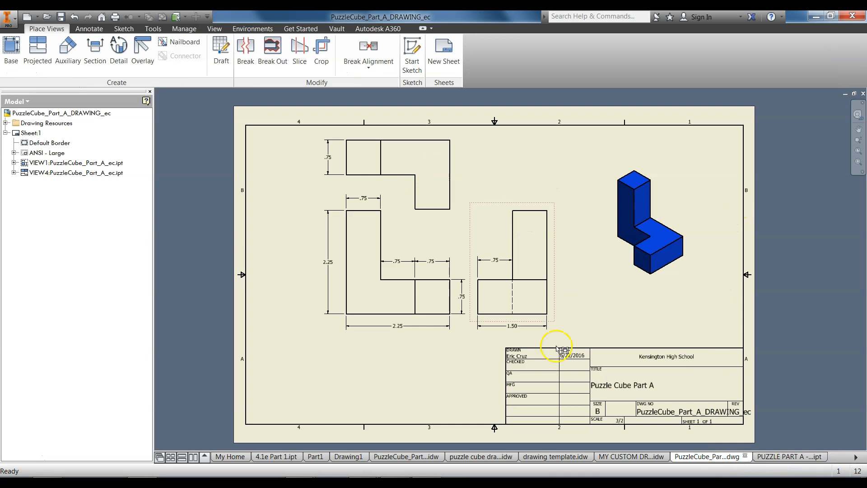
Close the drawing template, the PuzzleCube_Part_A_ec_example drawing and Drawing1, discarding any unsaved changes
left_click(555, 457)
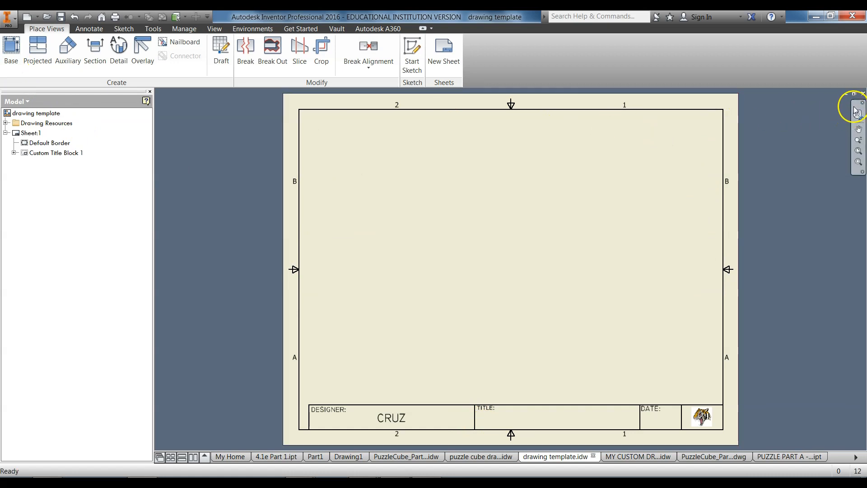
left_click(863, 94)
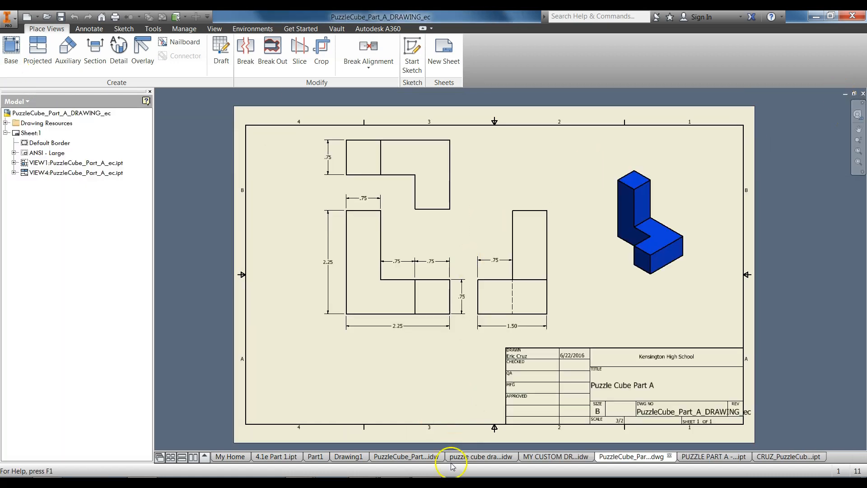
left_click(396, 457)
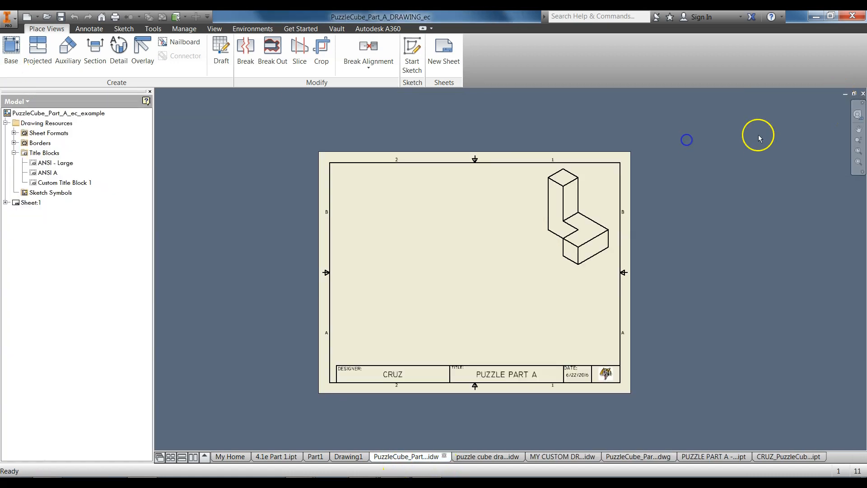
left_click(863, 94)
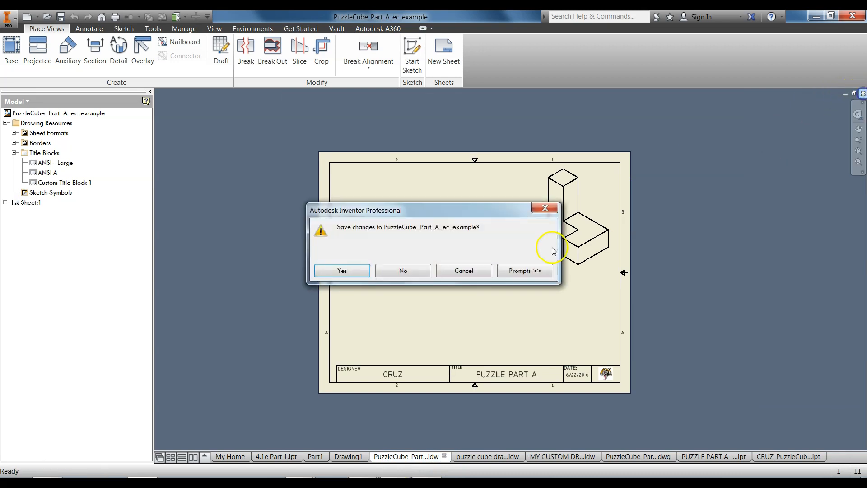
left_click(401, 270)
left_click(349, 459)
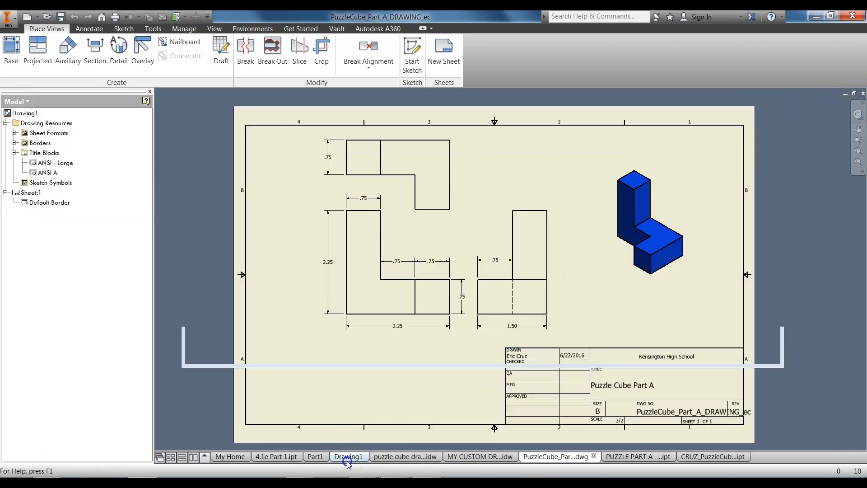
left_click(863, 93)
left_click(404, 270)
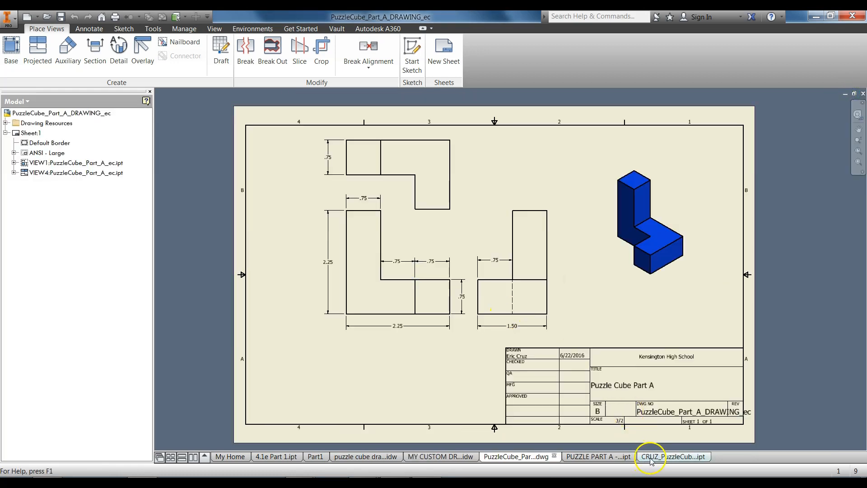
Bring up the Puzzle Part A model and create a new blank drawing file
left_click(660, 457)
left_click(587, 458)
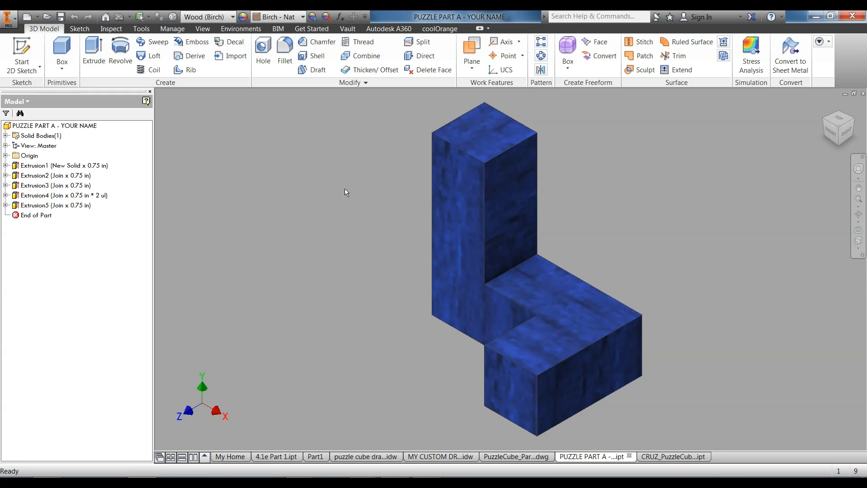
left_click(37, 19)
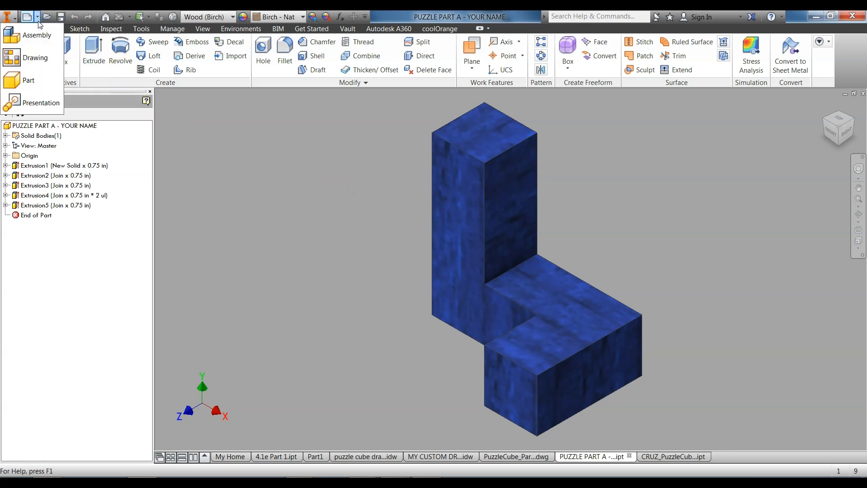
left_click(36, 59)
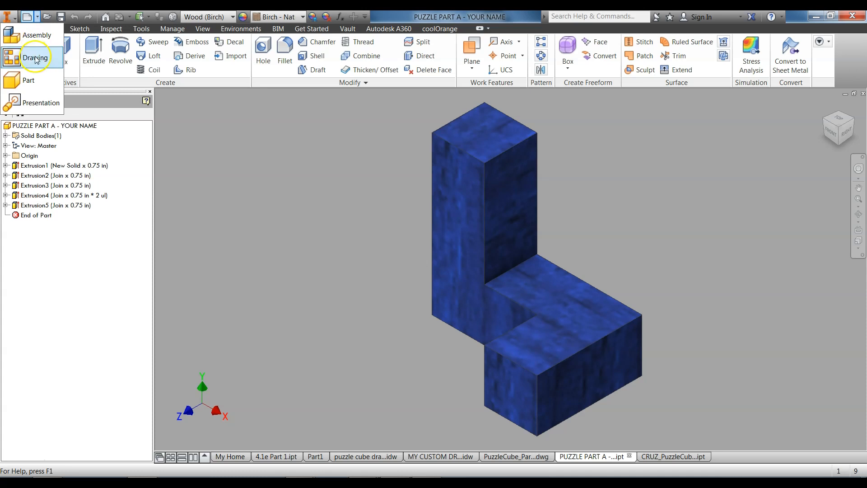
Check the user interface display options for the Browser visibility setting, then return to the view placement tools
left_click(159, 107)
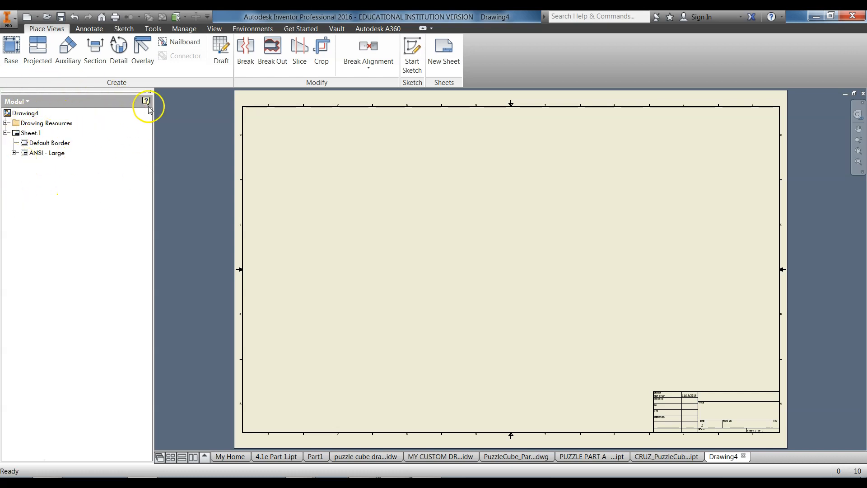
left_click(216, 29)
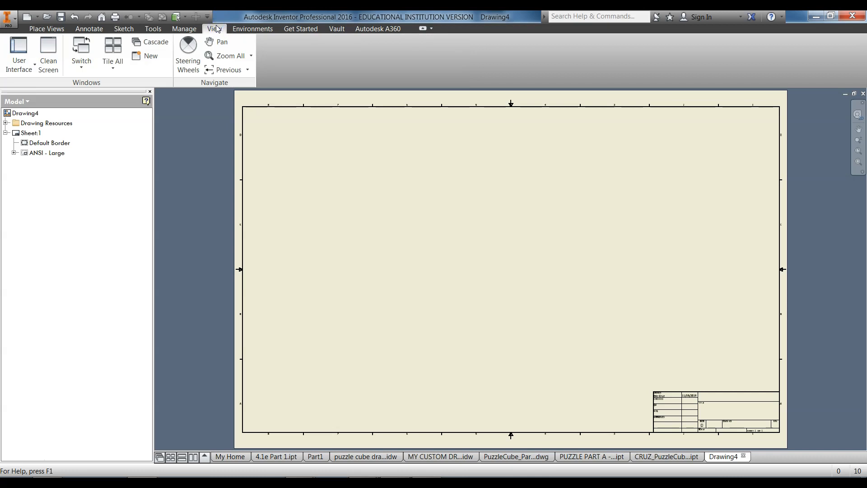
left_click(25, 65)
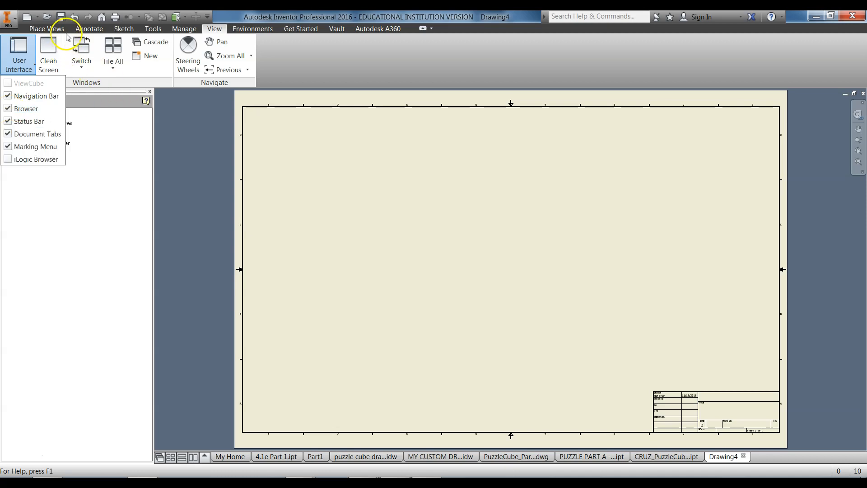
left_click(68, 30)
left_click(73, 29)
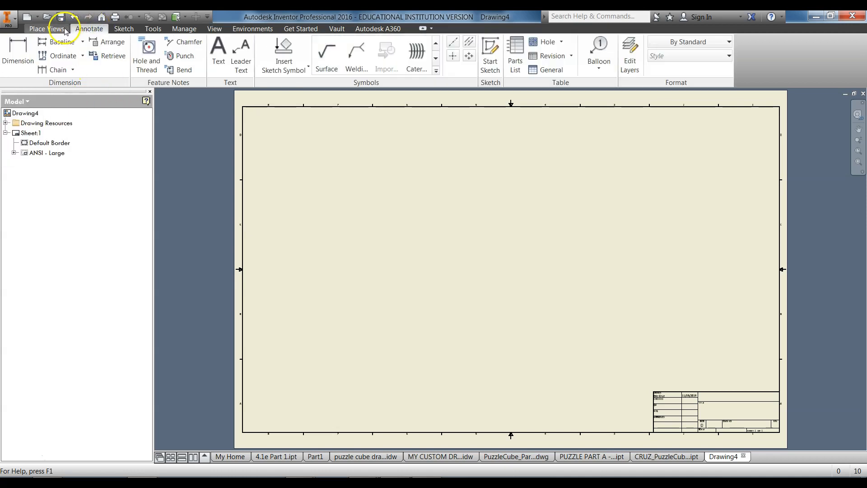
left_click(61, 30)
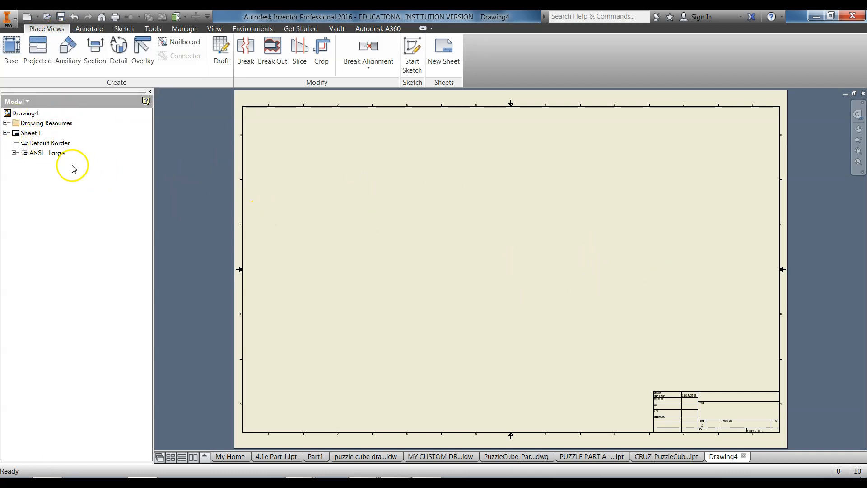
Edit Sheet:1 of the new drawing and set its size to A, keeping landscape orientation
right_click(31, 136)
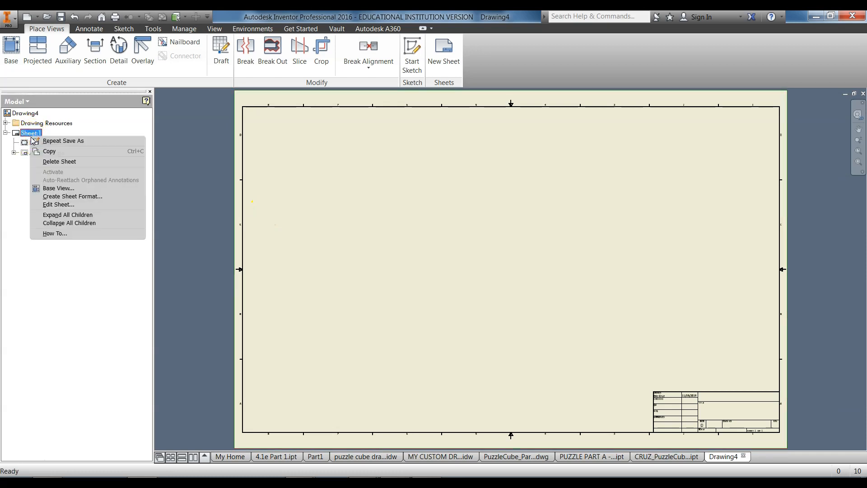
left_click(67, 207)
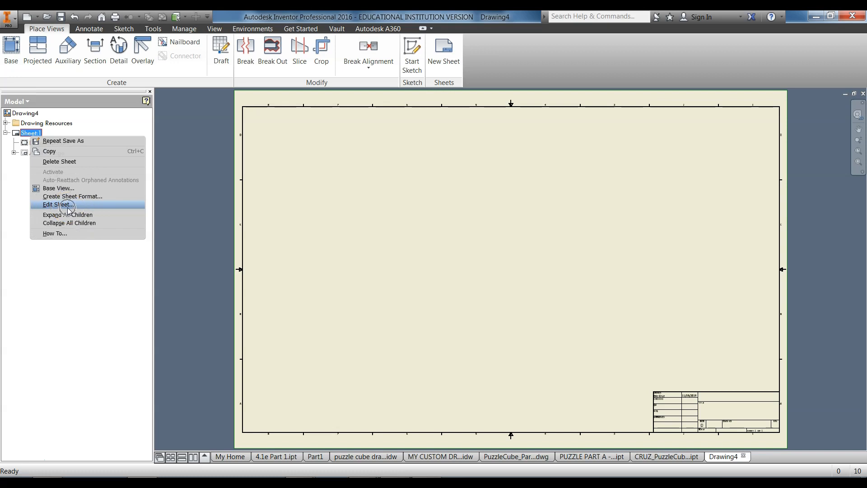
left_click(161, 171)
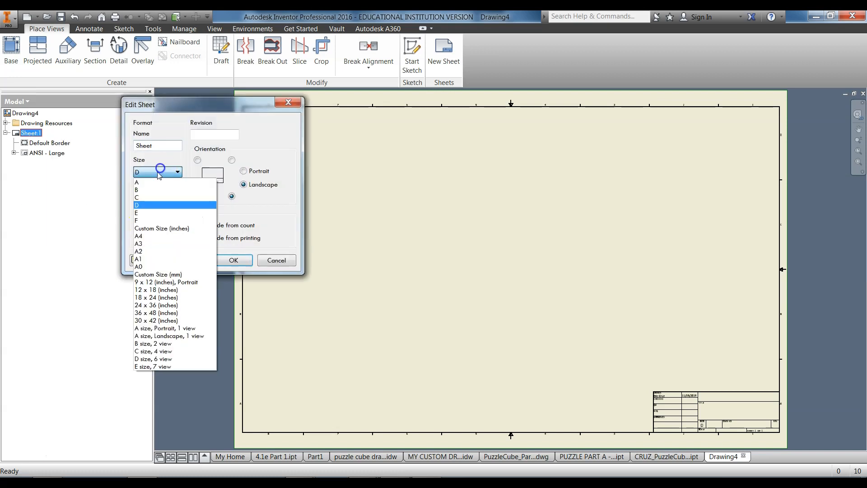
left_click(146, 183)
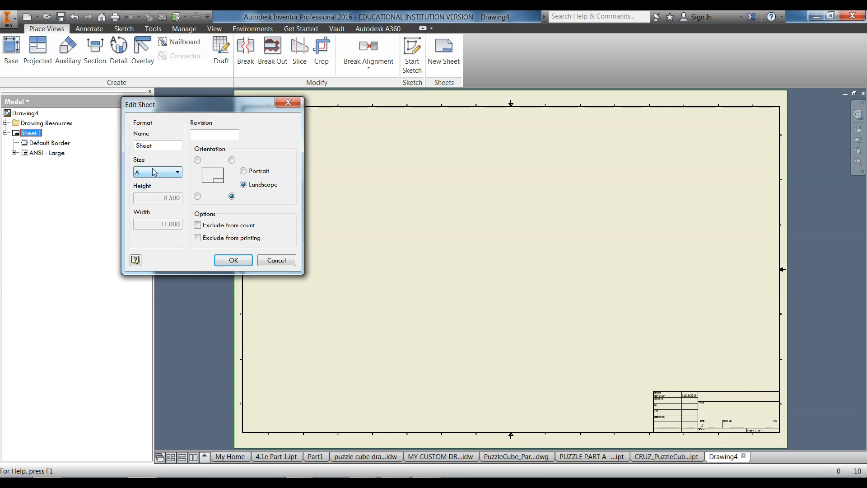
left_click(242, 263)
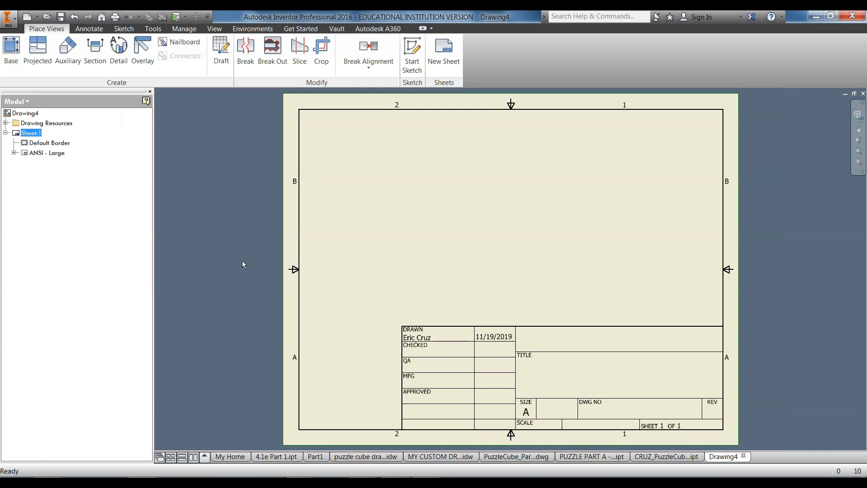
Delete the ANSI - Large title block from Sheet:1
left_click(38, 157)
right_click(40, 157)
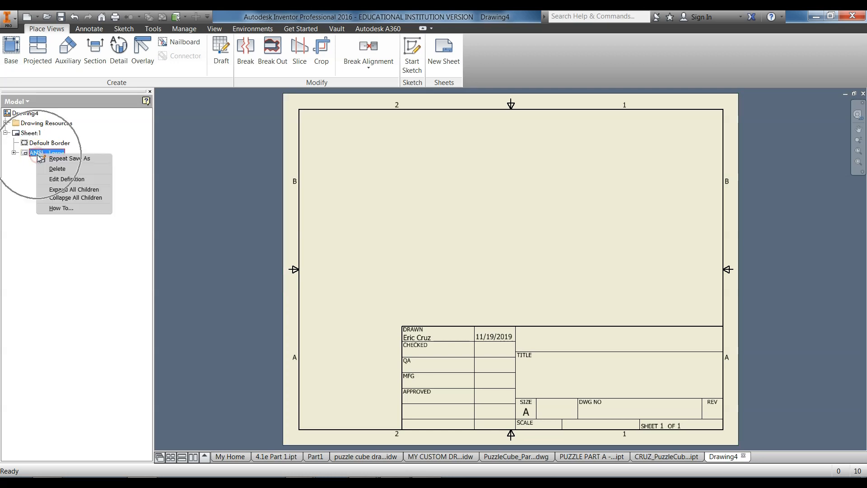
left_click(59, 170)
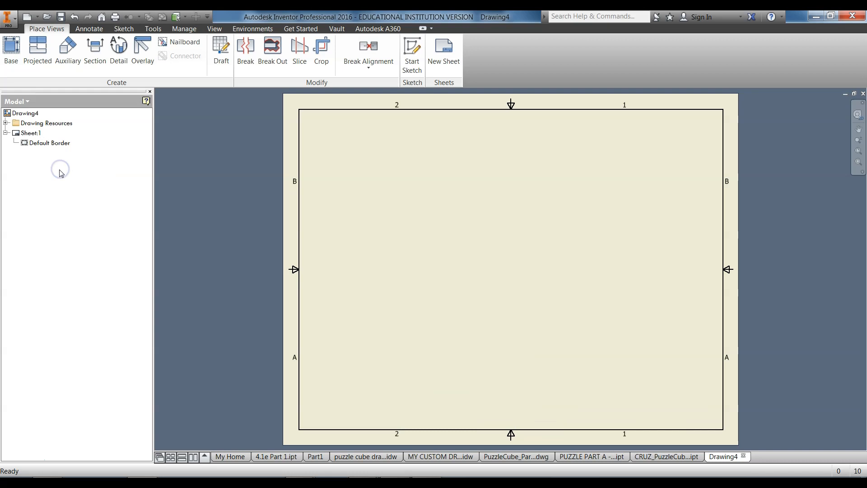
Insert the ANSI A title block from the drawing resources onto Sheet:1
left_click(59, 124)
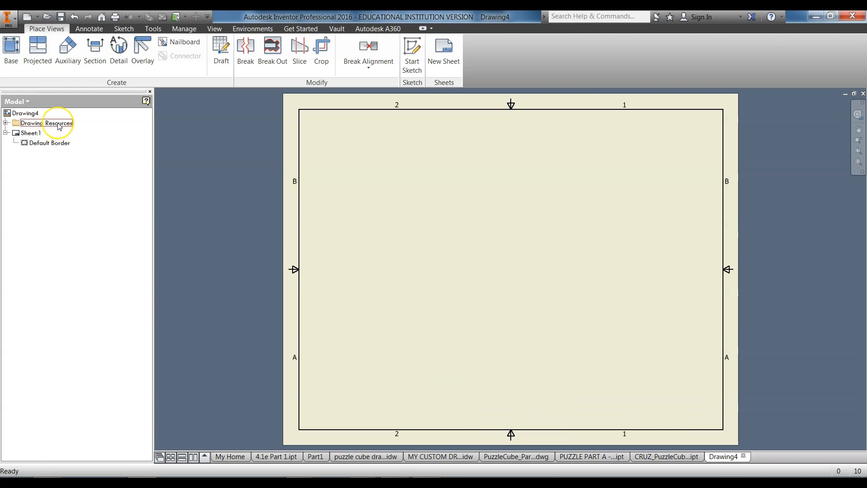
left_click(6, 123)
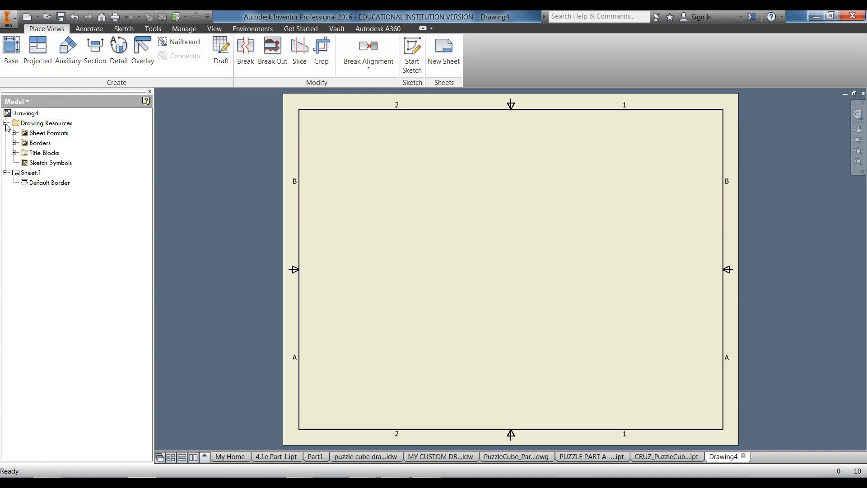
left_click(26, 161)
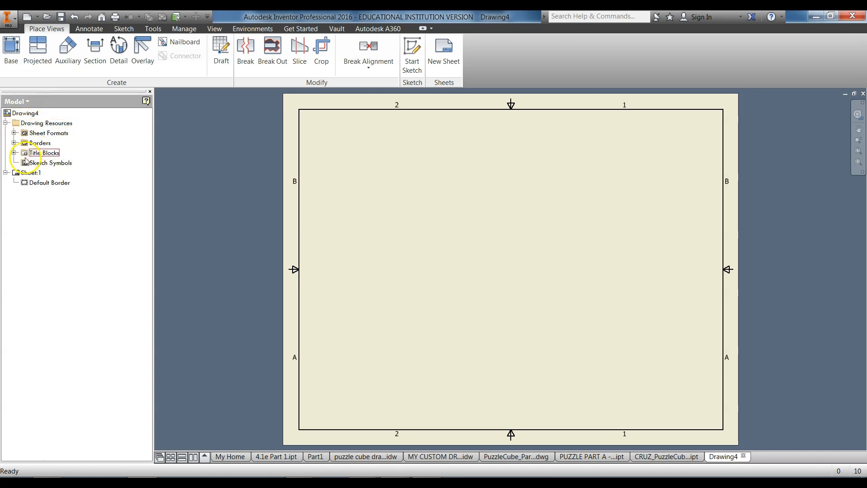
left_click(14, 153)
left_click(44, 153)
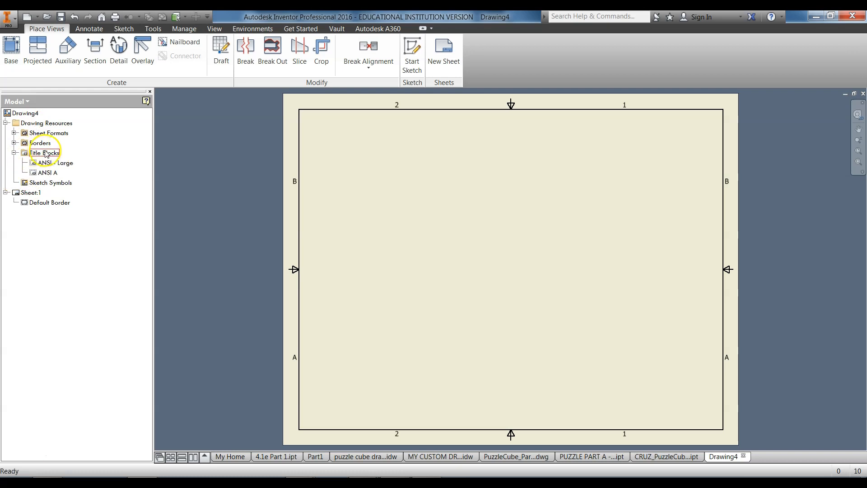
left_click(61, 164)
left_click(49, 173)
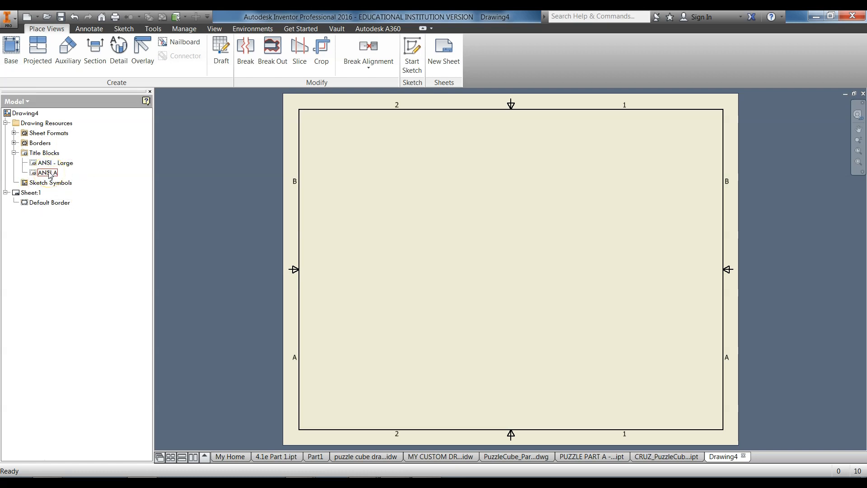
right_click(49, 174)
left_click(46, 174)
left_click(68, 173)
right_click(55, 174)
left_click(72, 205)
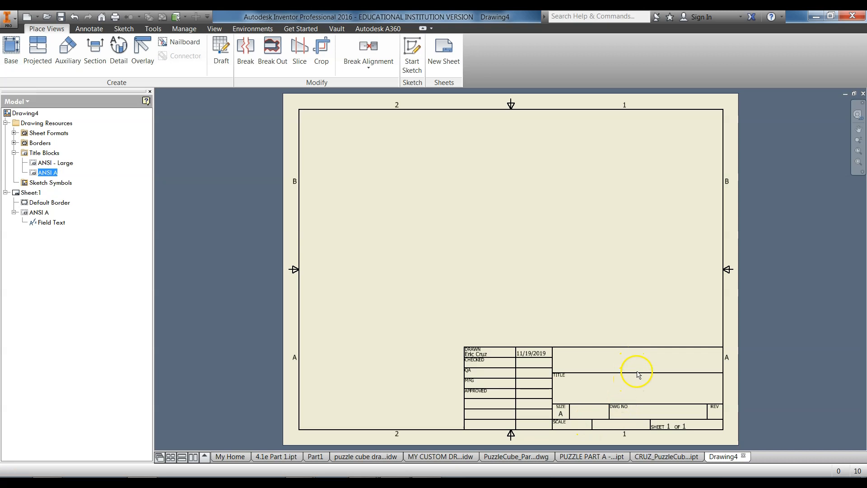
left_click(469, 306)
left_click(429, 307)
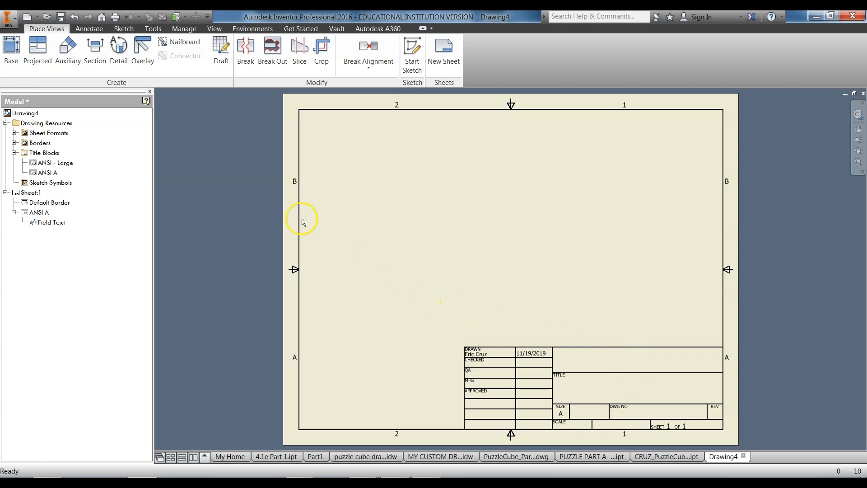
Start a base view of puzzle Part A in front orientation at 1:1 scale and position it in the sheet's lower-left area
left_click(13, 63)
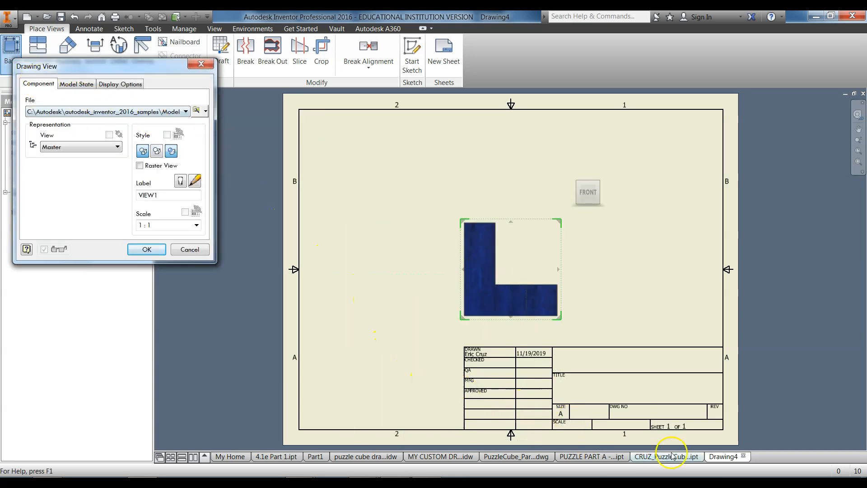
left_click_drag(526, 309, 400, 310)
left_click(466, 207)
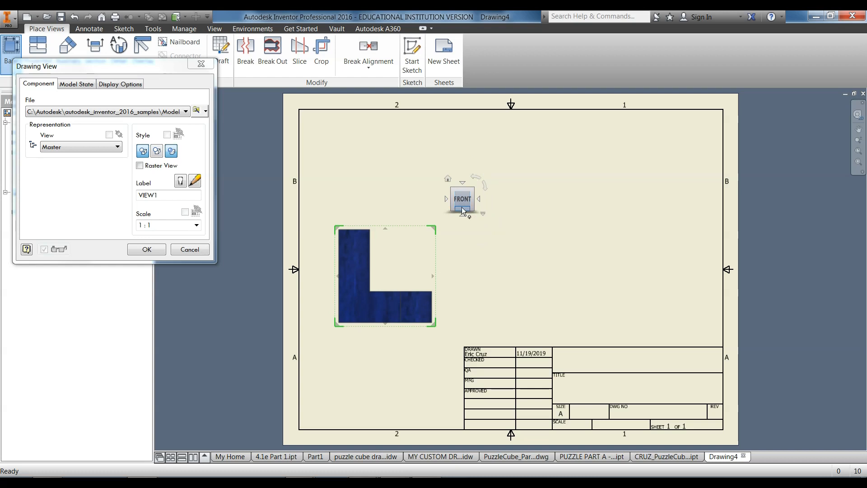
mouse_move(385, 314)
left_mouse_down()
mouse_move(390, 307)
mouse_move(383, 313)
left_mouse_up()
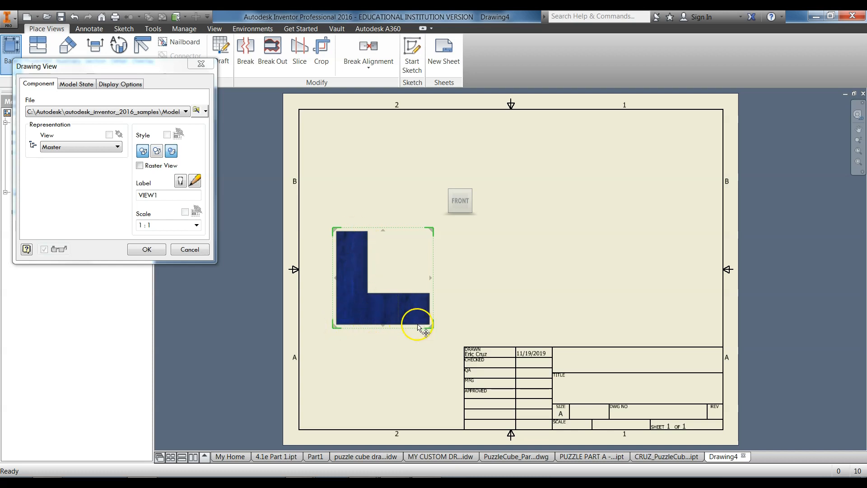
left_click_drag(433, 322, 184, 226)
left_click(144, 227)
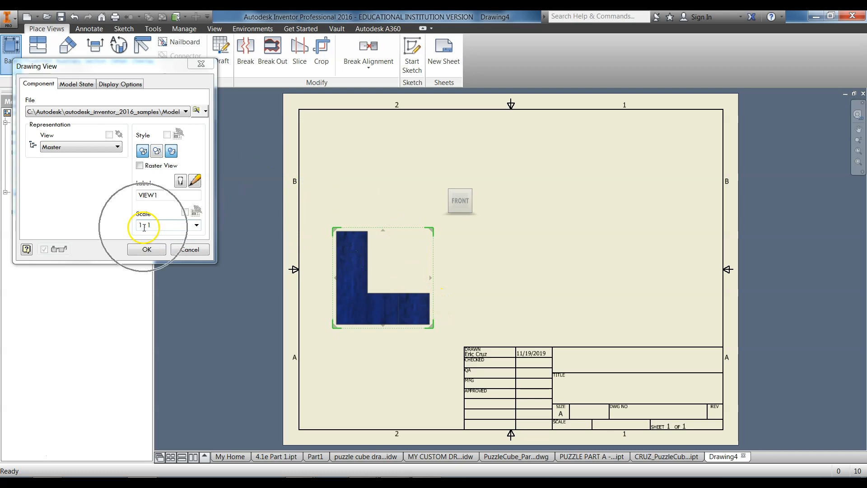
left_click_drag(96, 66, 114, 70)
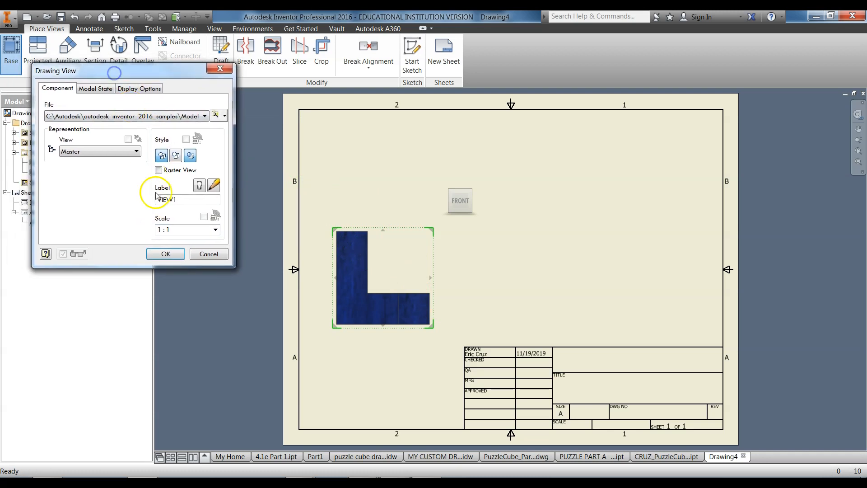
left_click(168, 230)
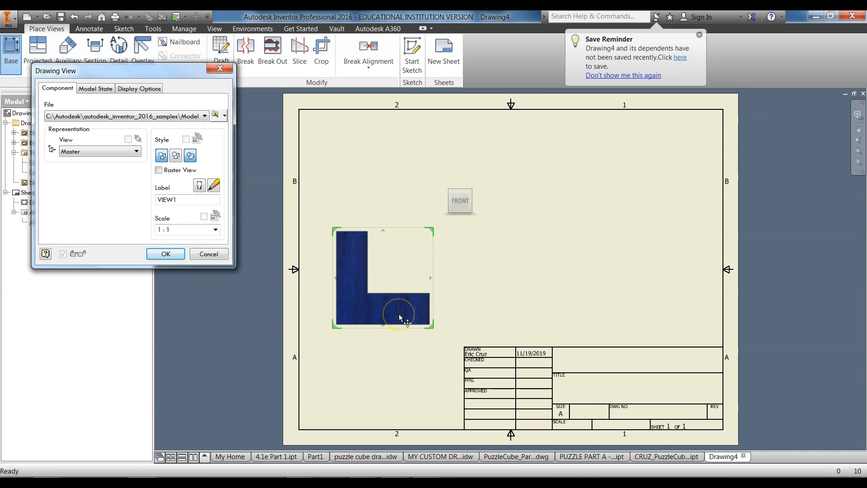
mouse_move(465, 205)
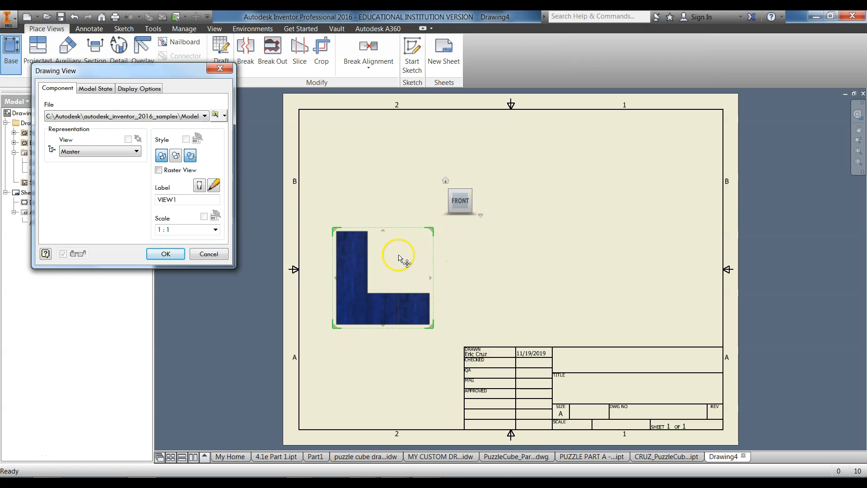
mouse_move(358, 293)
left_mouse_down()
mouse_move(364, 277)
mouse_move(360, 299)
mouse_move(348, 302)
left_mouse_up()
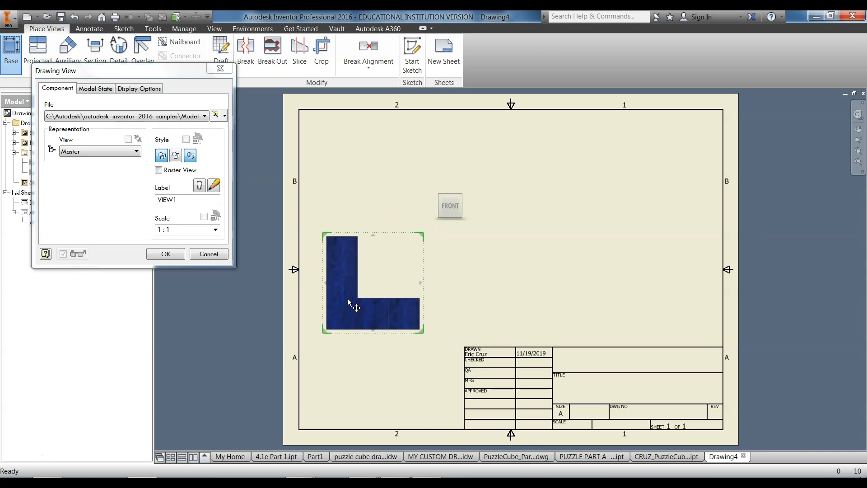
left_click(348, 301)
Create projected top, right-side and isometric views from the front view, and move the isometric view inside the sheet border
left_click(376, 162)
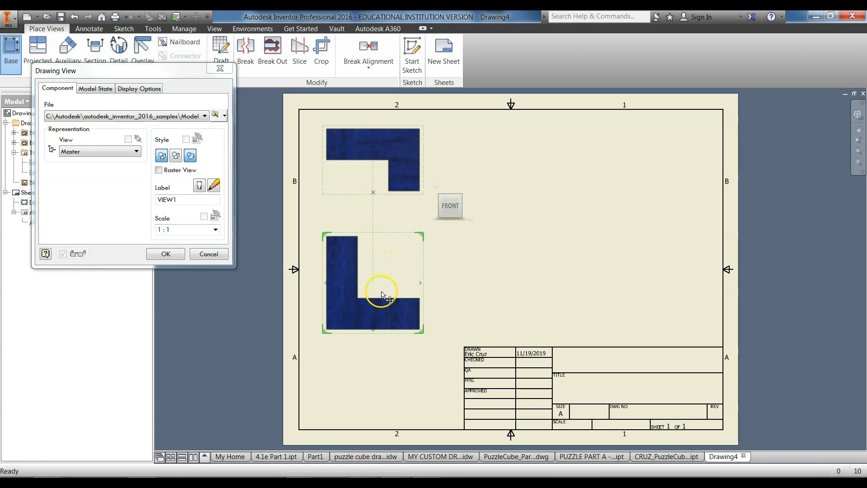
left_click(489, 300)
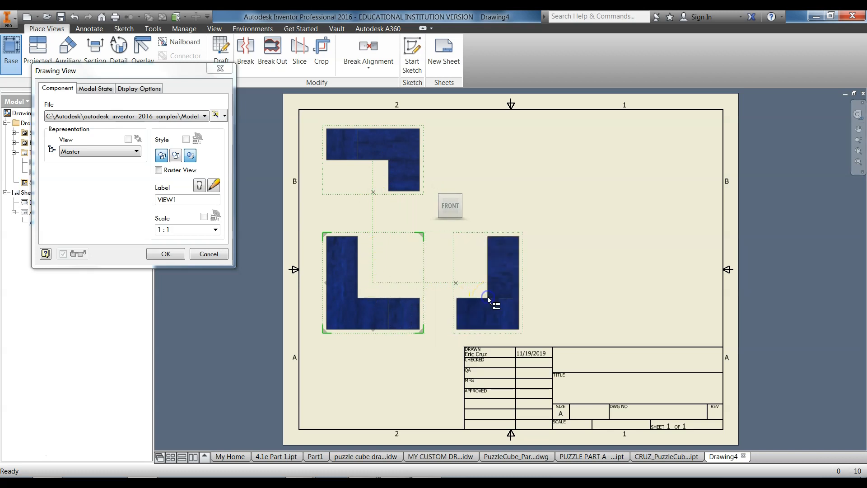
left_click(490, 291)
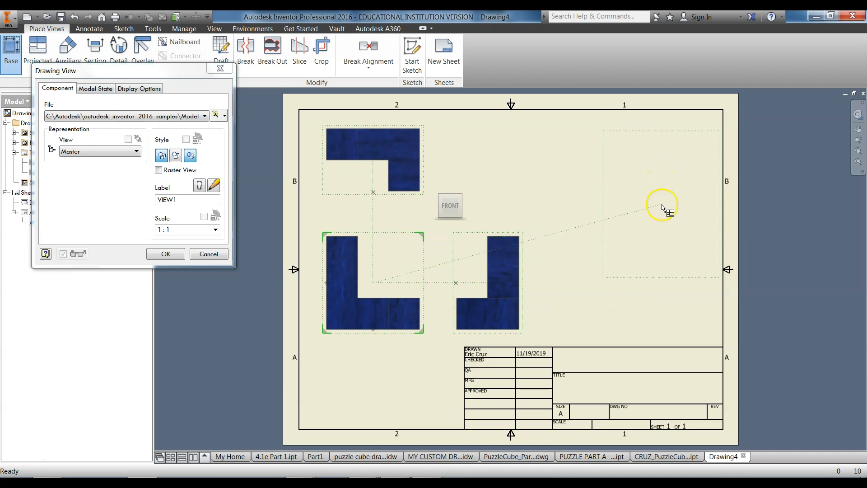
left_click(674, 152)
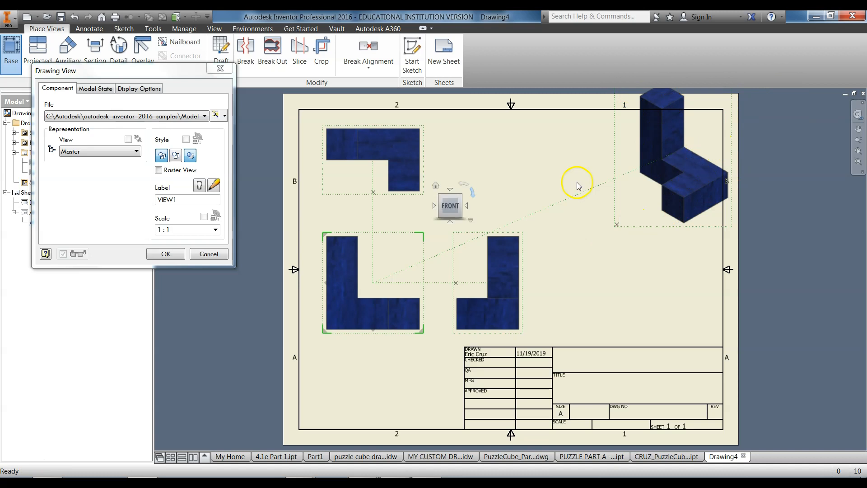
left_click(166, 254)
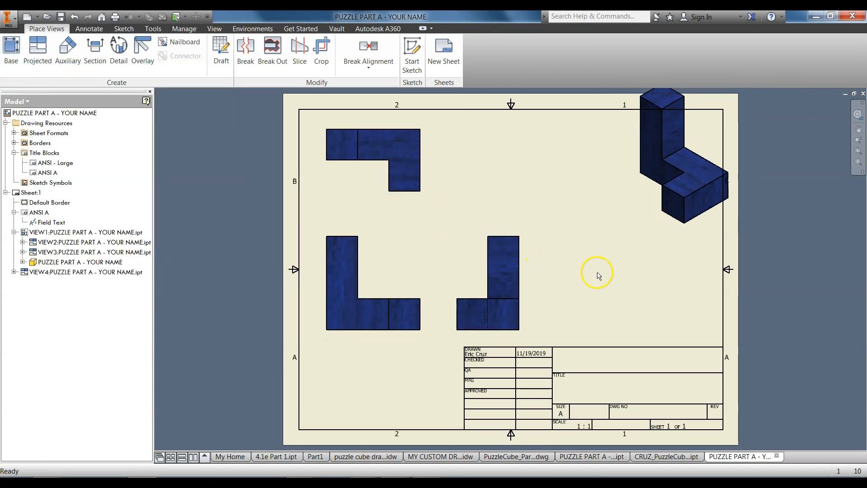
left_click_drag(650, 236, 622, 267)
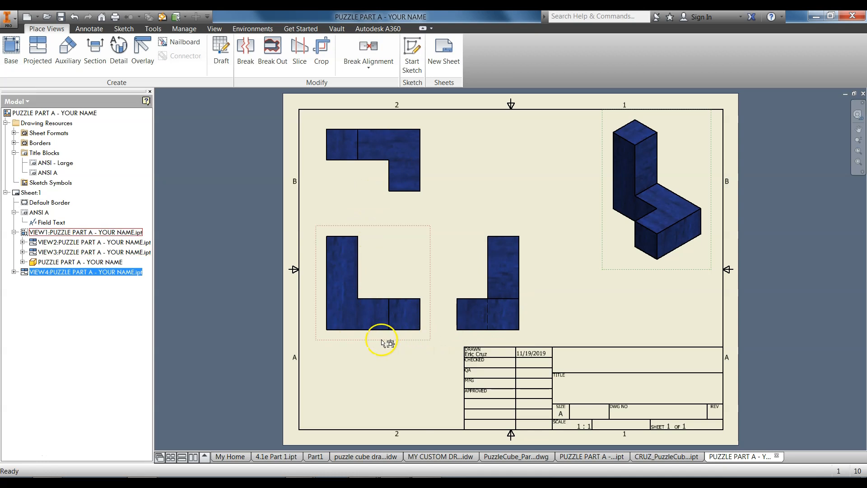
Edit the front base view to turn off shading and display it in the Hidden Line style
double_click(369, 341)
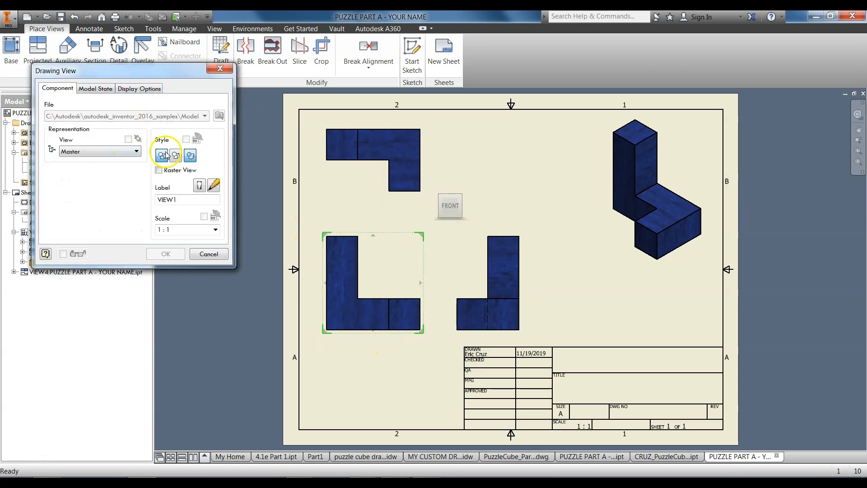
left_click(191, 156)
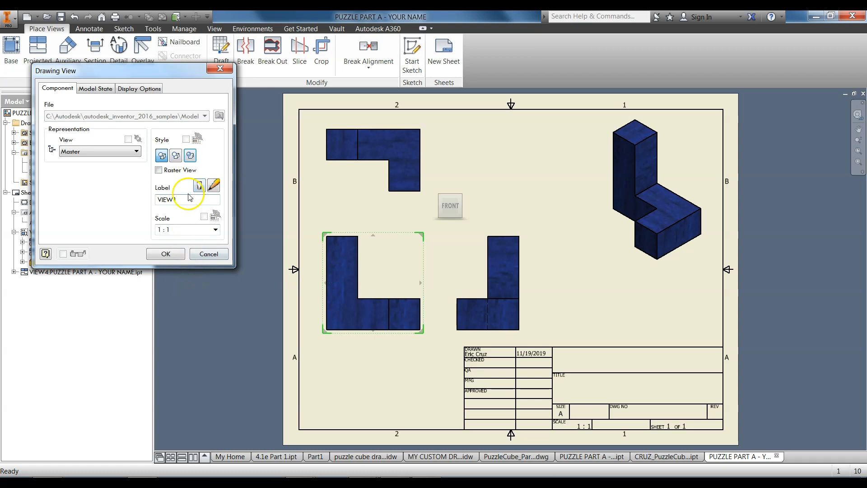
left_click(162, 157)
left_click(166, 253)
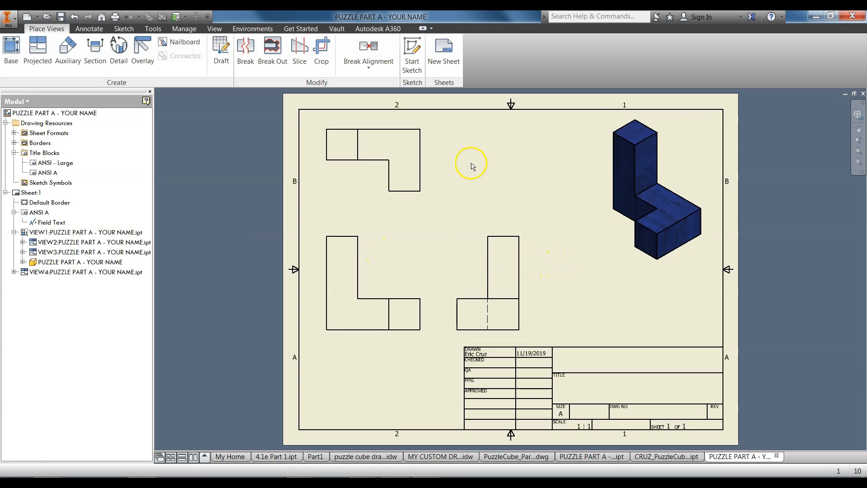
Reposition the right-side and front views to even out the spacing between the orthographic views
left_click_drag(529, 295, 554, 305)
left_click_drag(431, 327, 445, 316)
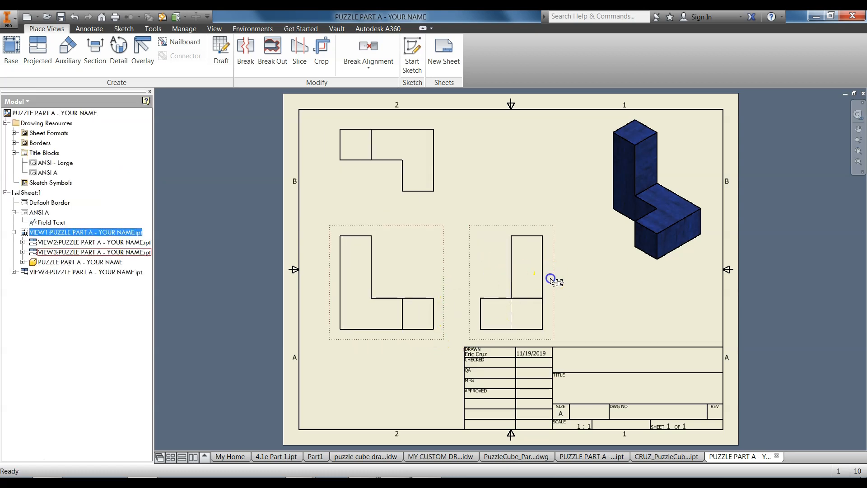
left_click_drag(549, 277, 553, 278)
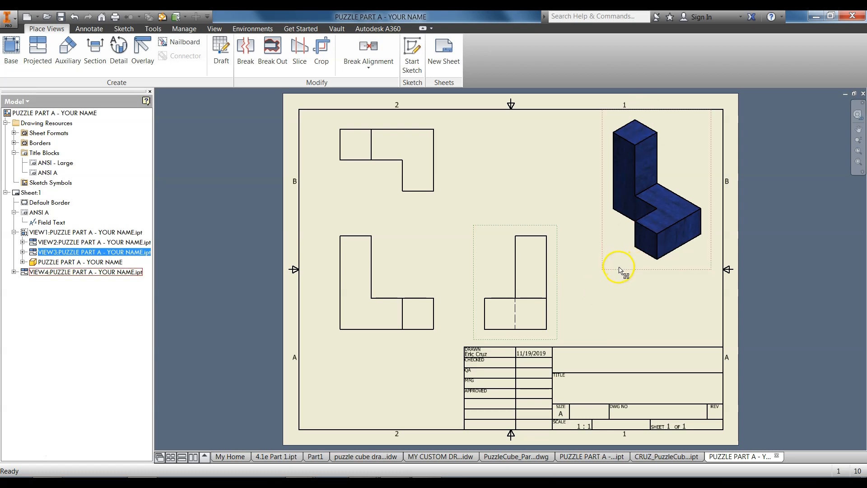
Edit the isometric view's style, applying Hidden Line Removed with Shaded
double_click(620, 272)
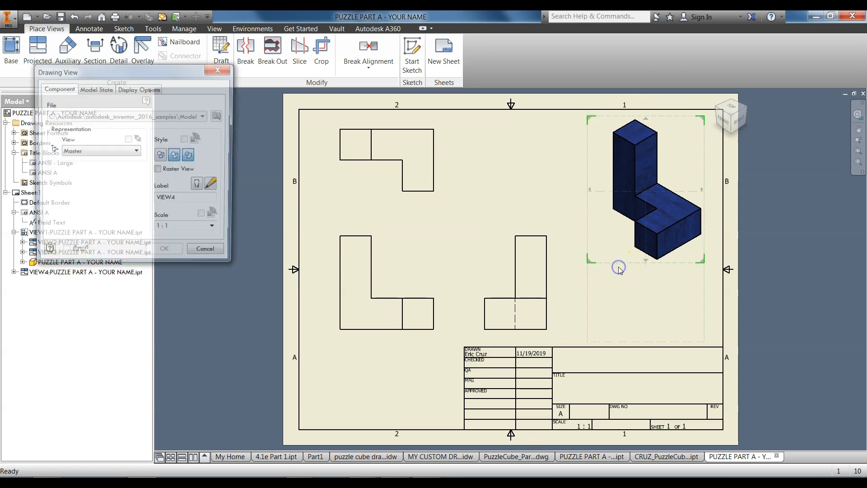
left_click(176, 158)
left_click(190, 159)
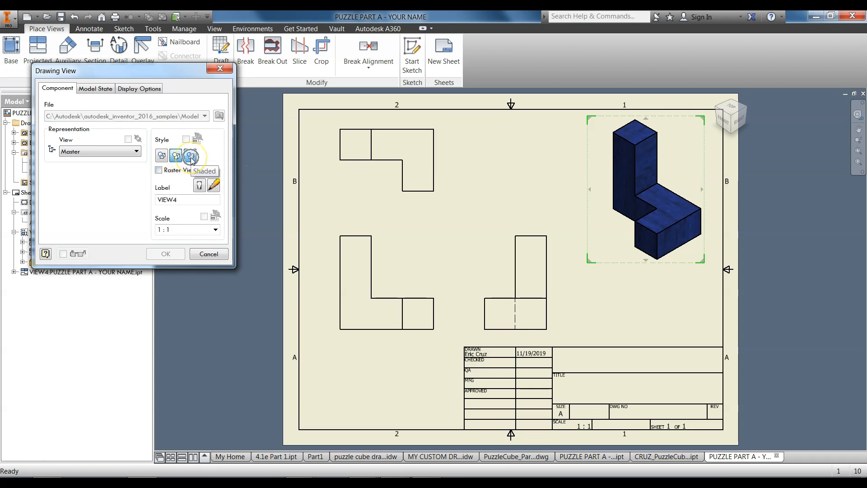
left_click(190, 157)
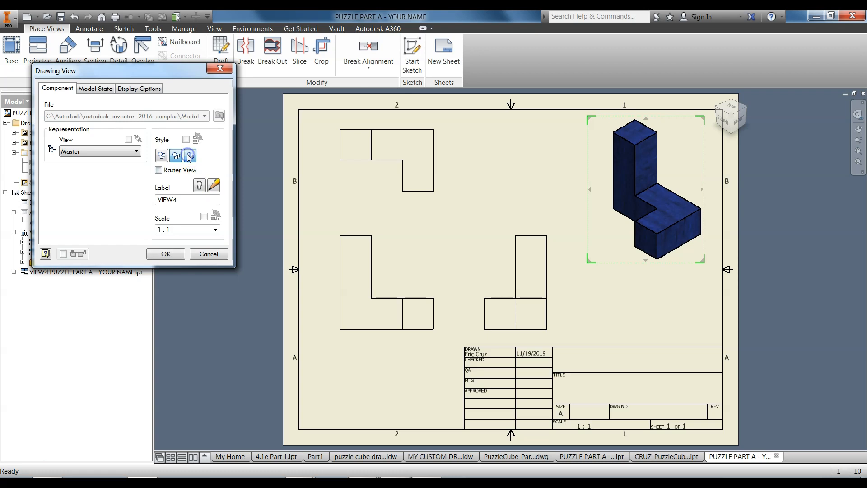
left_click(171, 253)
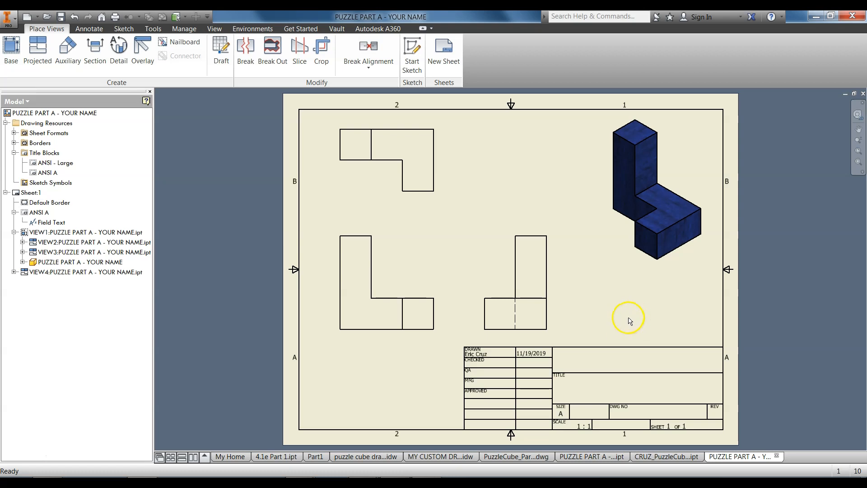
Dimension the height of the front view's lower right block, placing the dimension just outside its right edge
left_click(89, 29)
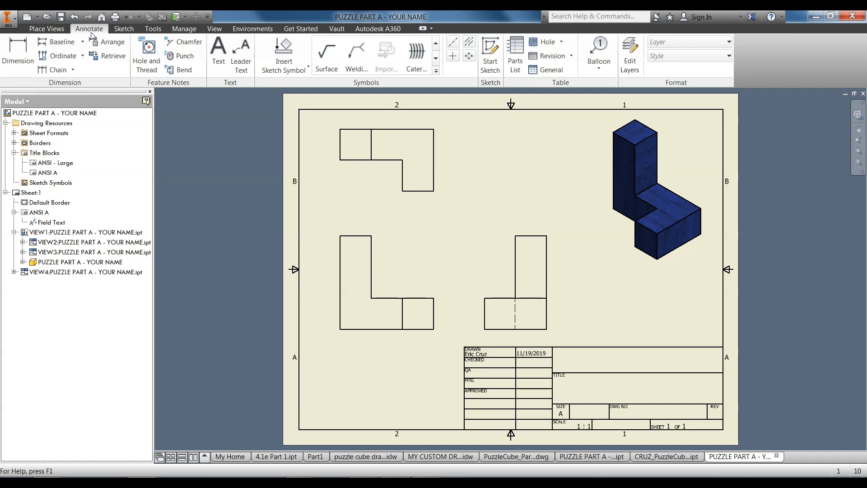
left_click(18, 67)
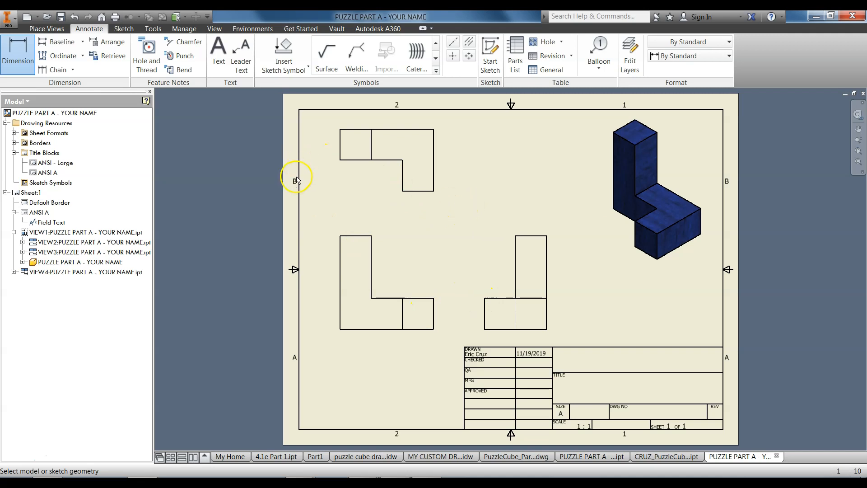
left_click(11, 59)
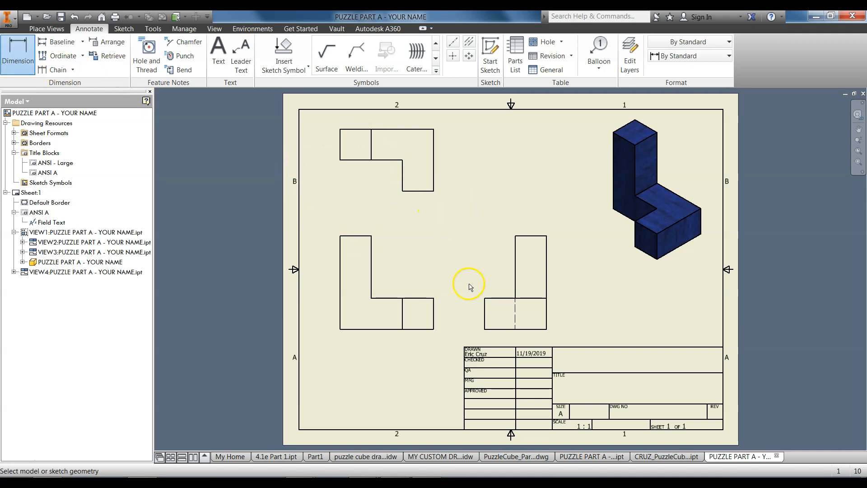
scroll(468, 283, "up", 3)
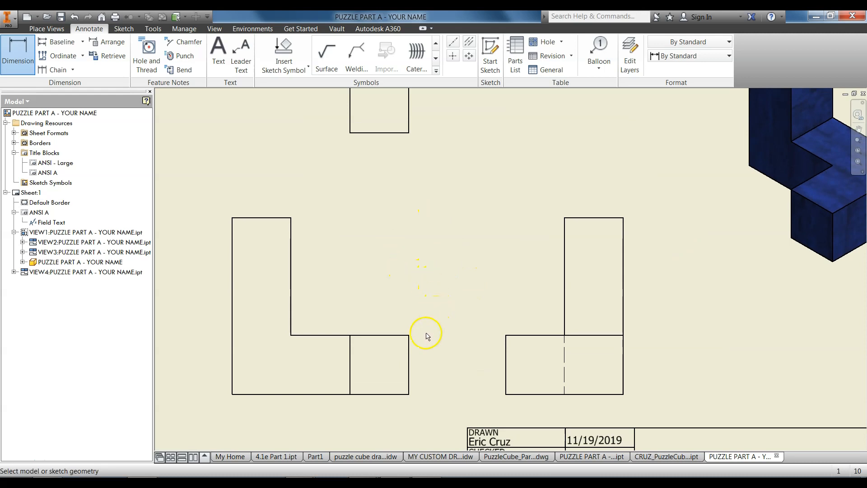
left_click(408, 379)
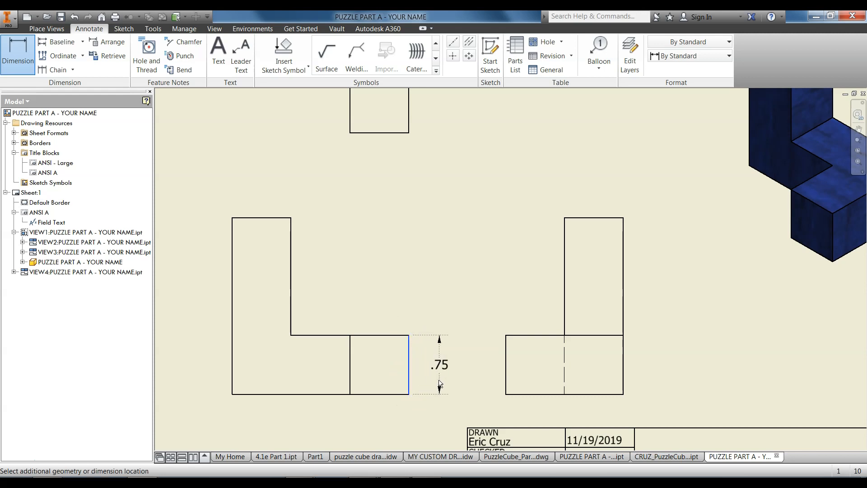
left_click(441, 382)
Try dimensioning the height of the right-side view's lower block on its left side, and undo that dimension
left_click(500, 401)
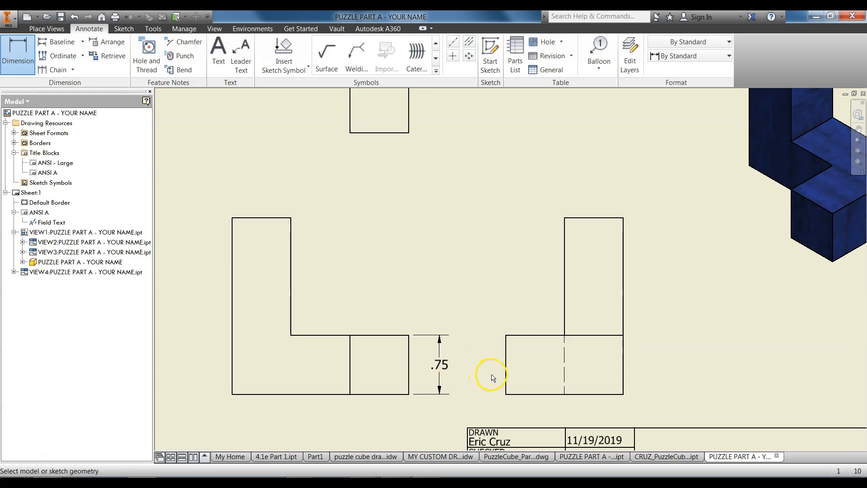
left_click(506, 382)
left_click(483, 372)
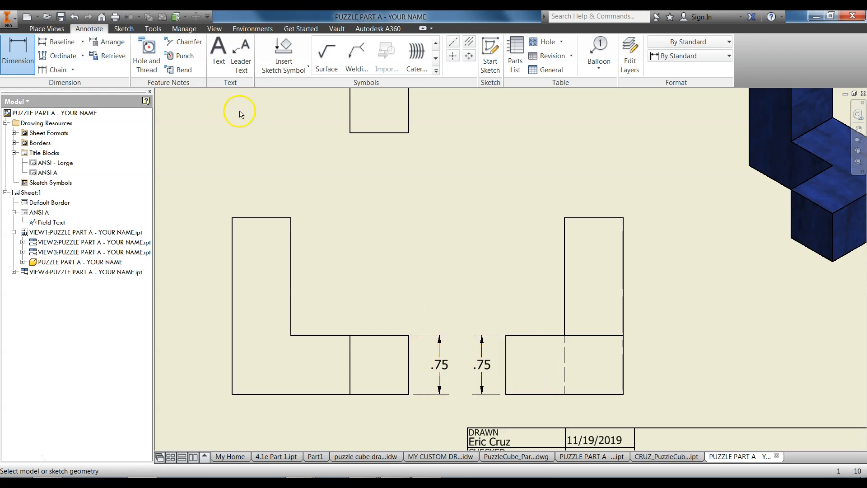
left_click(73, 17)
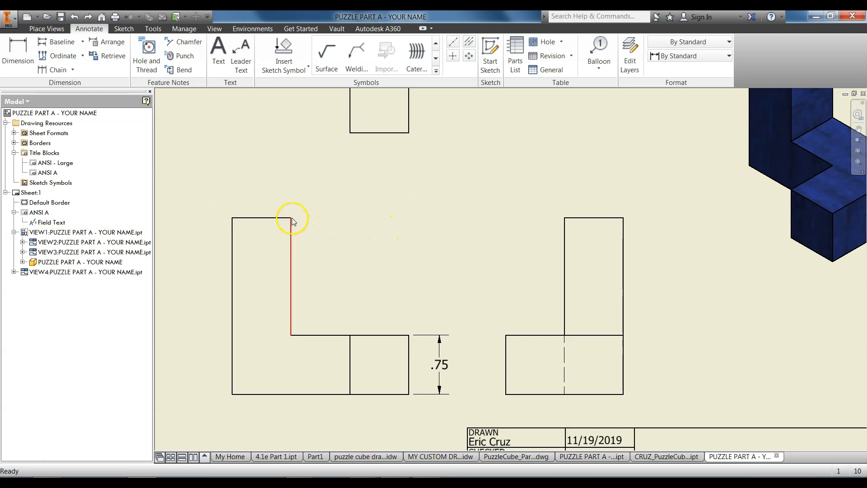
Dimension the front view's vertical distance from the column top to the lower block's top, in line with the block height dimension
left_click(17, 50)
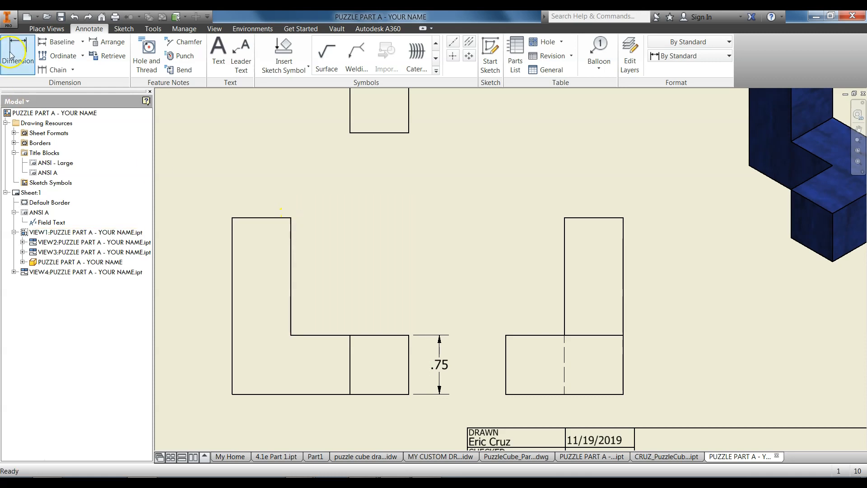
left_click(291, 222)
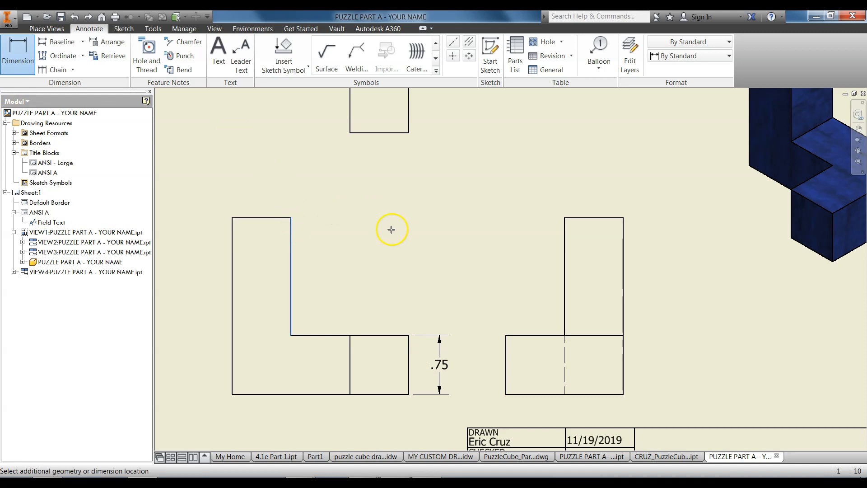
left_click(409, 335)
left_click(441, 321)
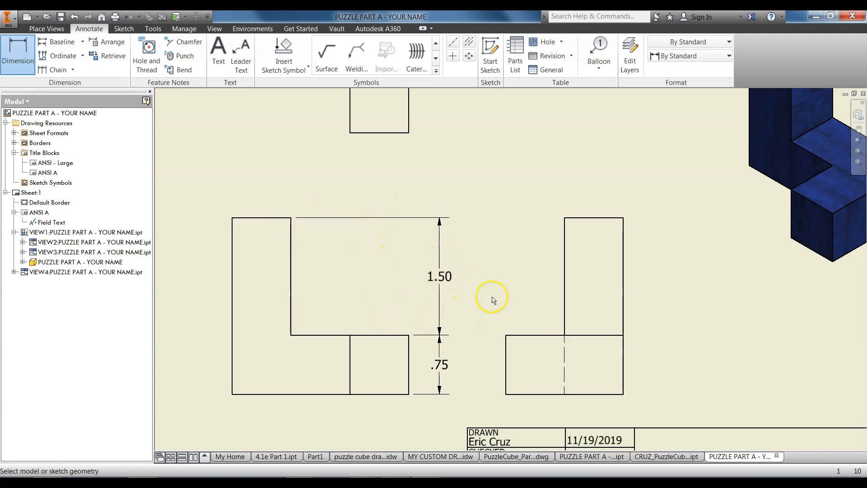
Try dimensioning the front view's overall width below its bottom edge, and undo that dimension
mouse_move(492, 300)
middle_mouse_down()
mouse_move(471, 320)
mouse_move(467, 306)
mouse_move(468, 323)
mouse_move(406, 282)
middle_mouse_up()
scroll(469, 323, "up", 2)
scroll(370, 397, "down", 2)
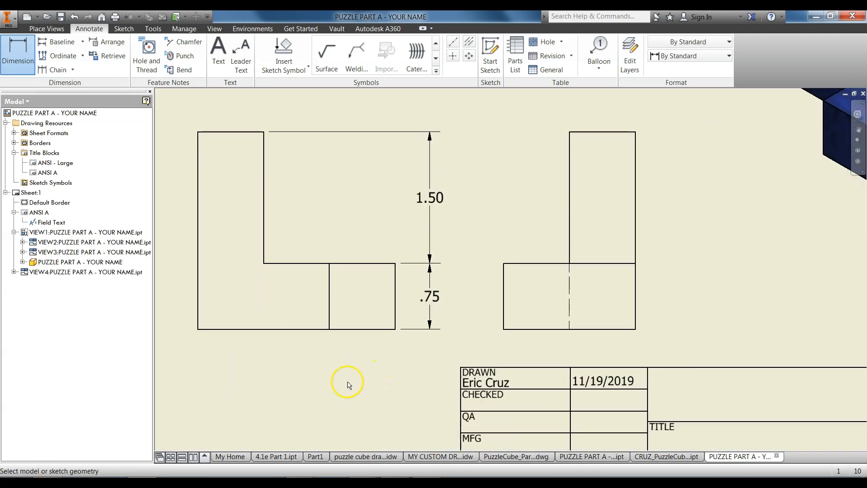
left_click(198, 329)
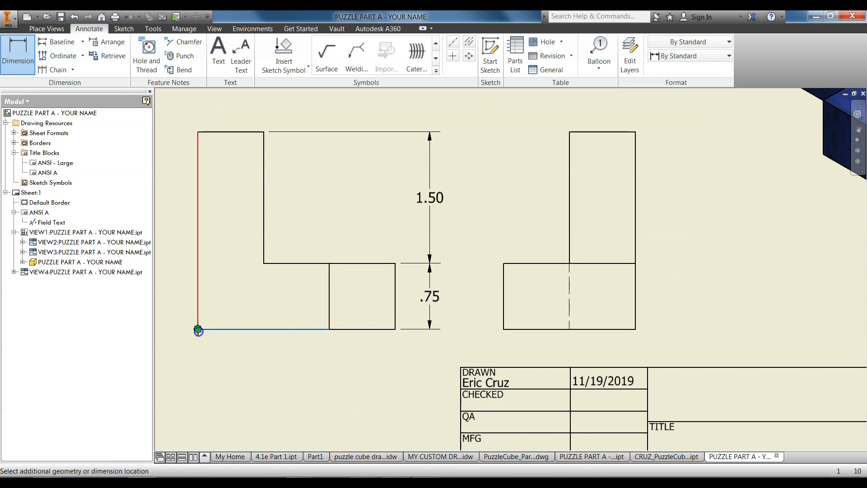
left_click(396, 329)
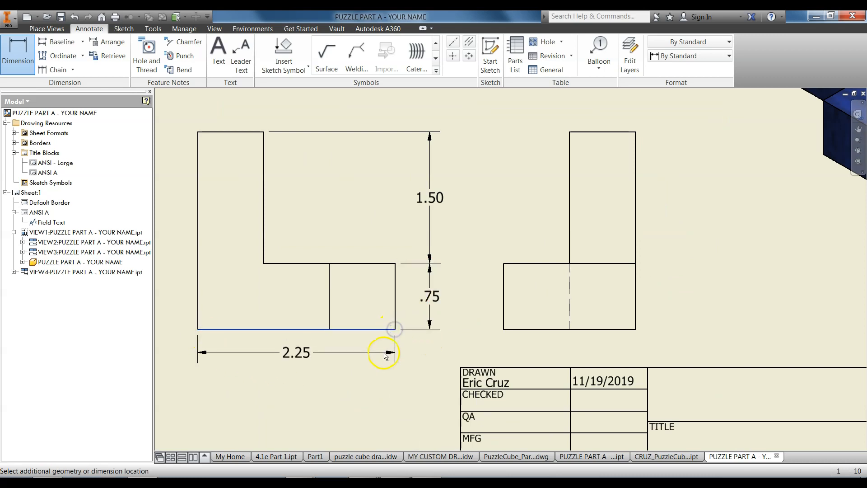
left_click(384, 362)
scroll(361, 393, "up", 3)
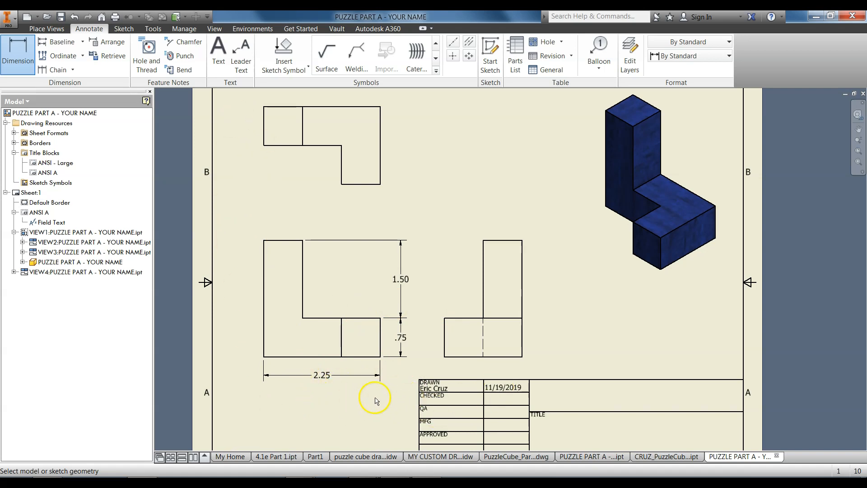
left_click(75, 16)
Dimension the top view's overall width, placing the dimension between the top and front views
left_click(18, 52)
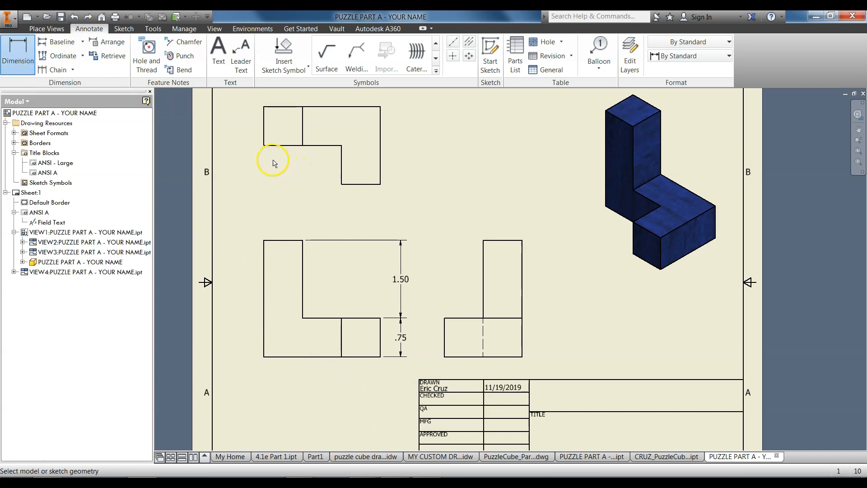
left_click(264, 145)
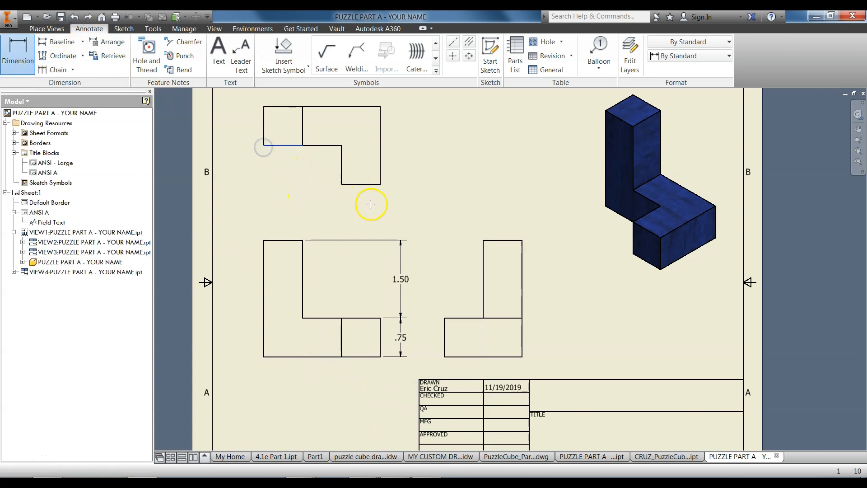
left_click(381, 184)
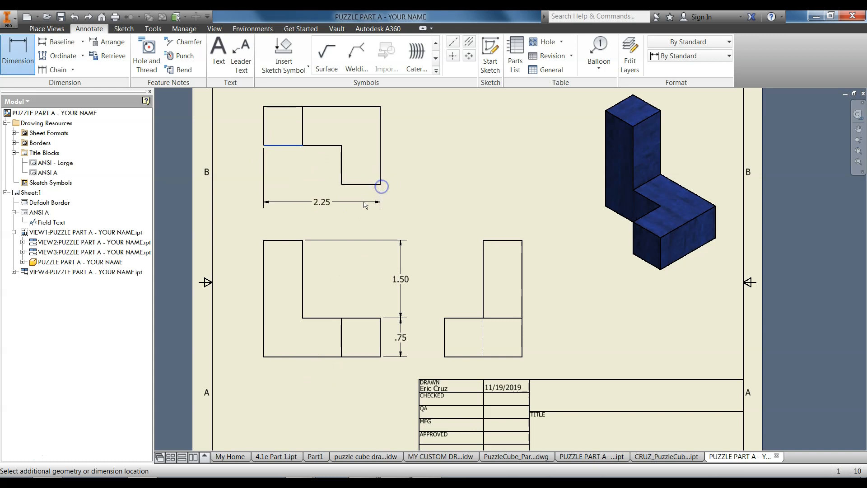
left_click(363, 207)
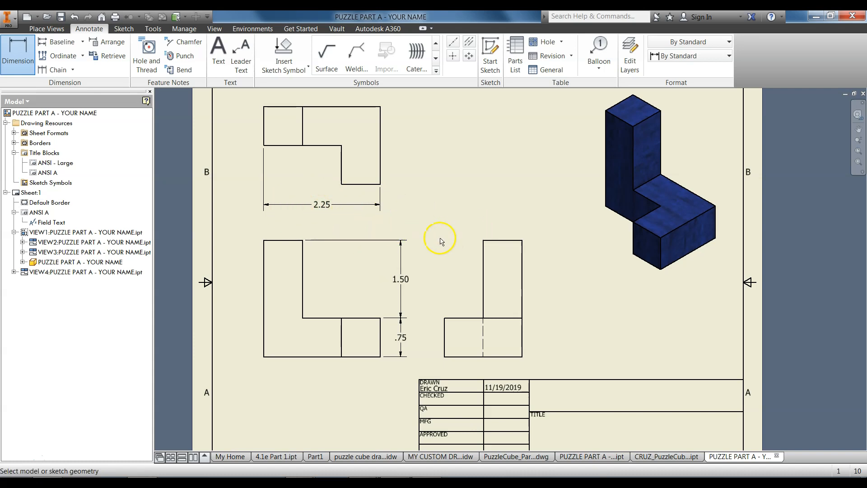
Dimension the widths of the front view's column top and lower right block, and of the right-side view's column top, above each edge
left_click(291, 241)
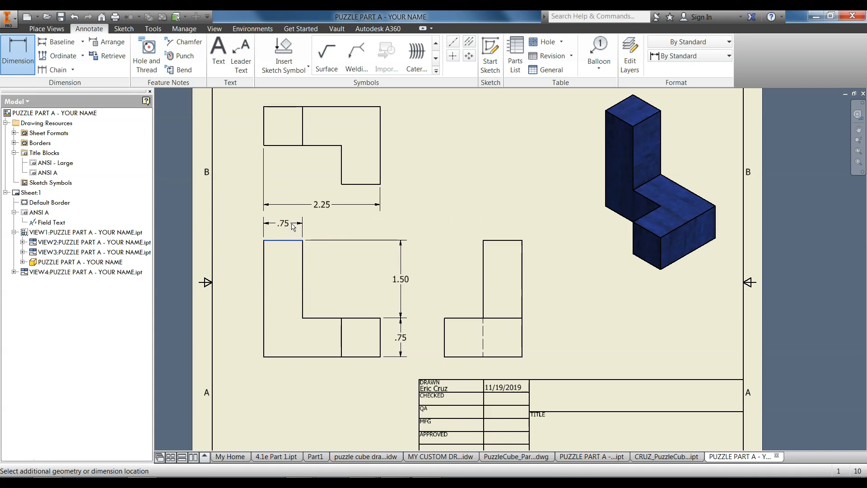
left_click(292, 230)
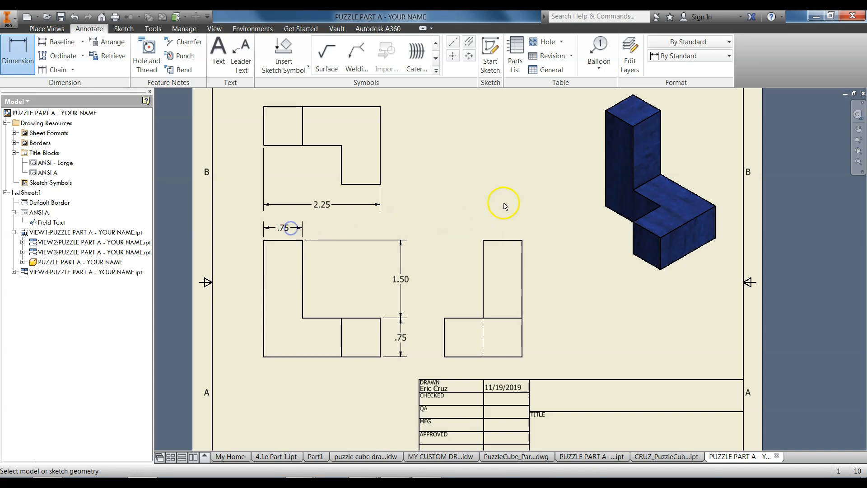
left_click(494, 242)
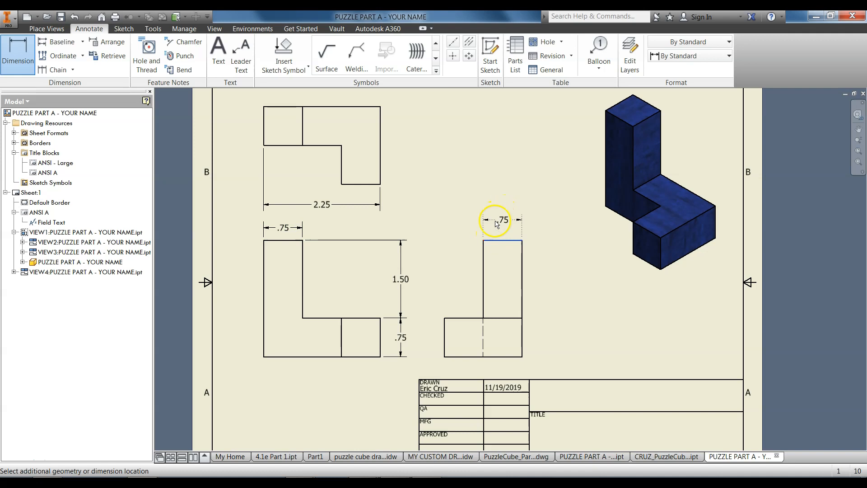
left_click(495, 223)
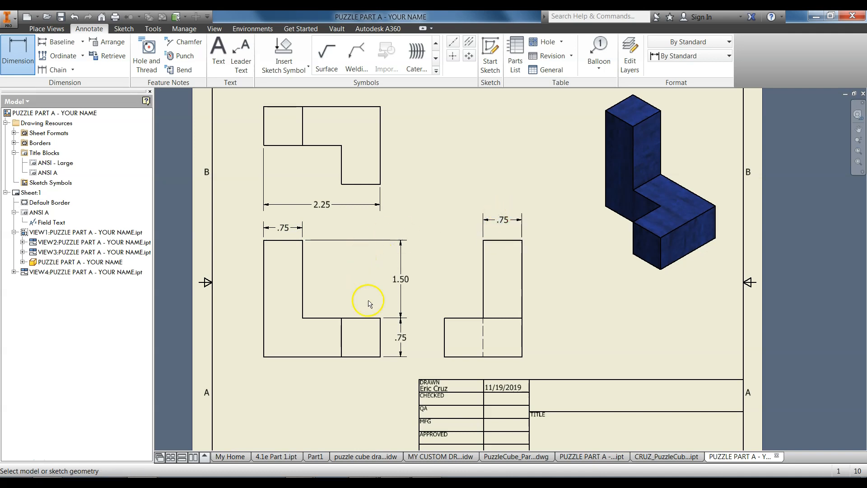
left_click(370, 319)
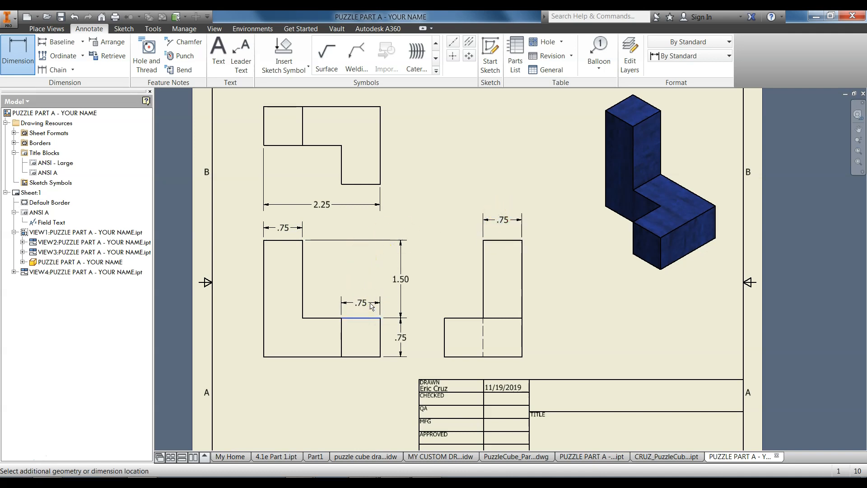
left_click(372, 303)
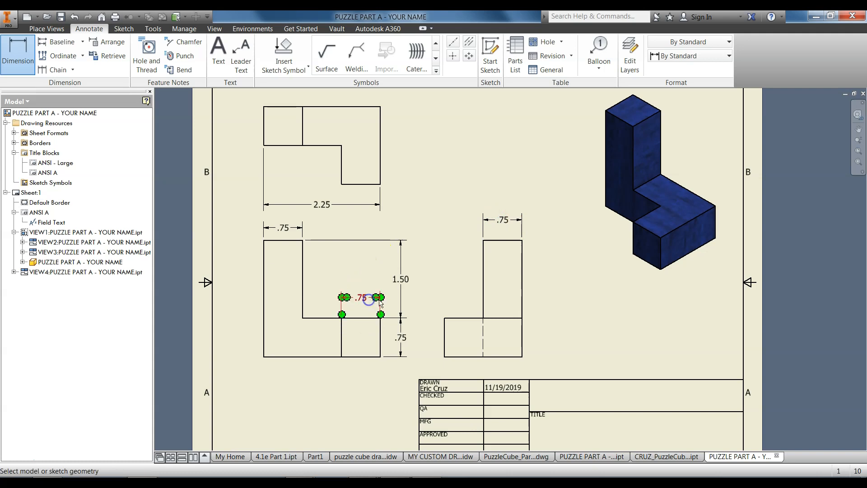
Dimension the right-side view's lower left projection from its outer corner to the column edge, placing the dimension above it
left_click(452, 318)
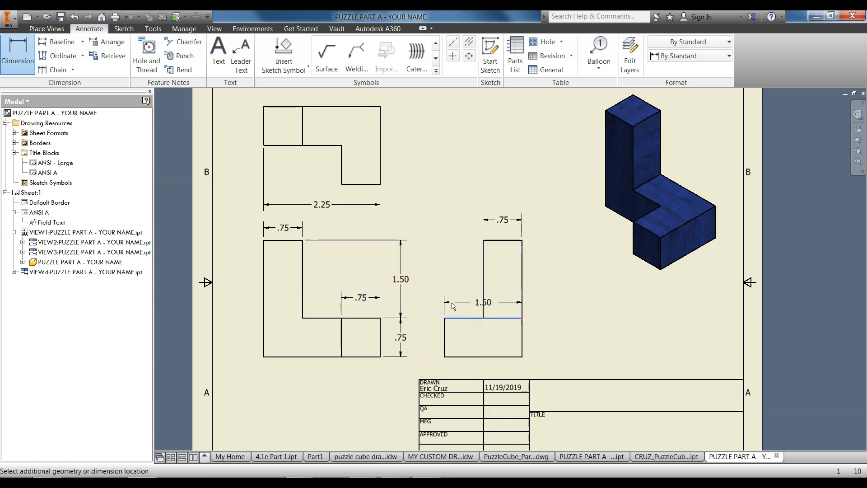
key("Escape")
left_click(17, 57)
left_click(445, 319)
left_click(483, 319)
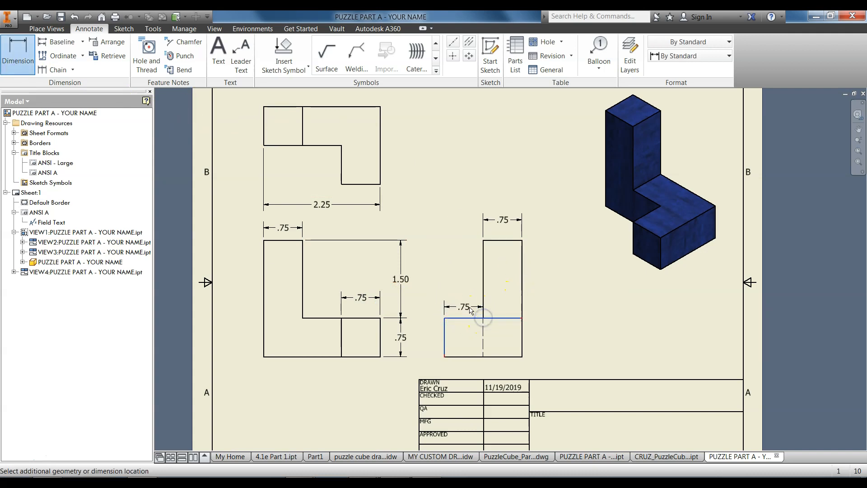
left_click(564, 298)
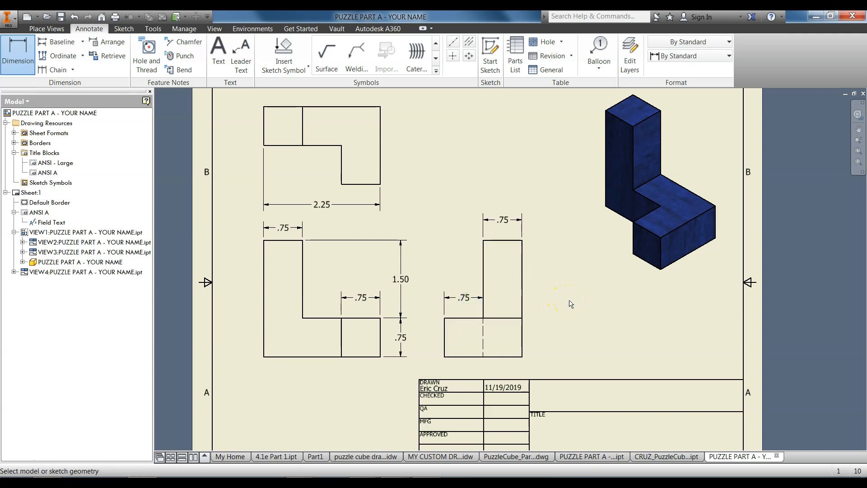
Dimension the top view's overall depth along its right edge, in line with the front view's vertical dimensions
left_click(381, 171)
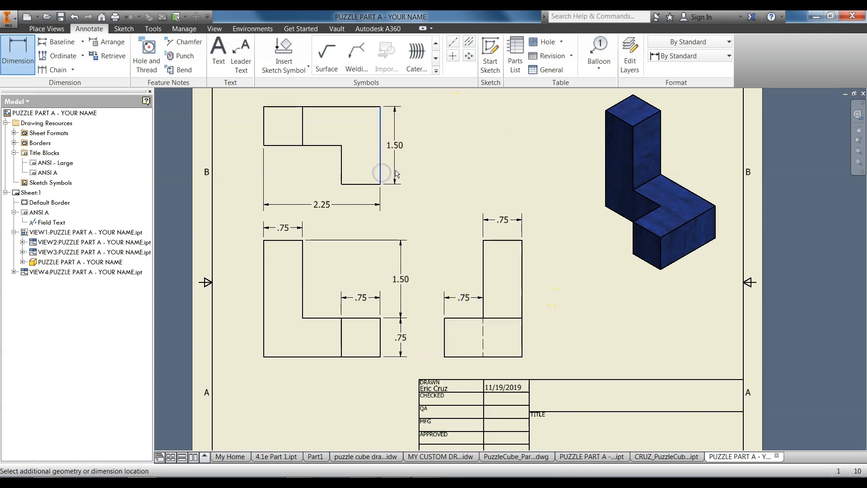
left_click(401, 171)
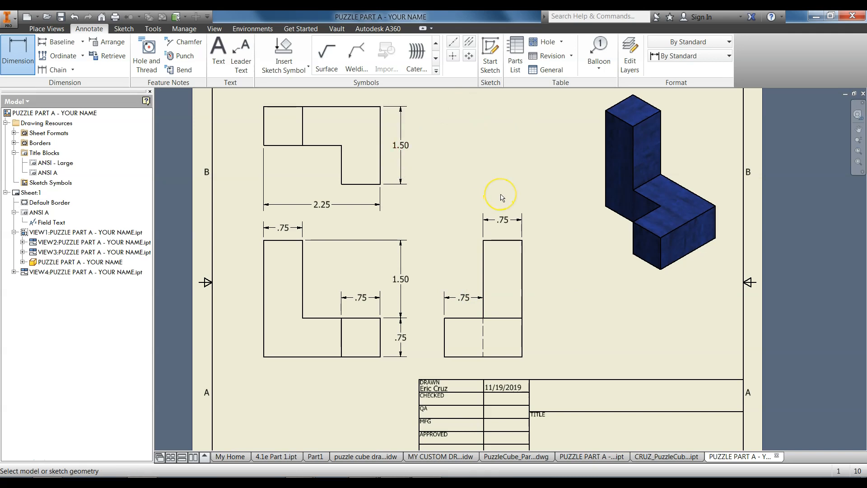
middle_click_drag(435, 171, 446, 201)
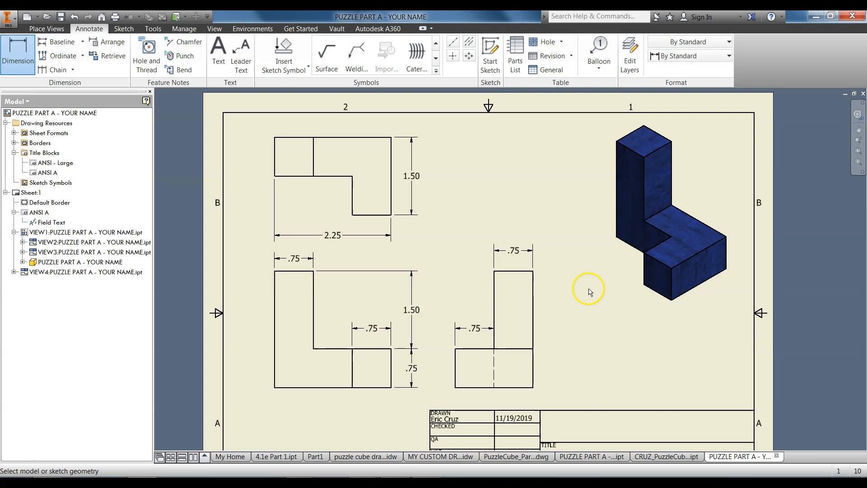
left_click(412, 184)
Examine the dimensioned views and the title block fields, and end the Dimension command
mouse_move(437, 285)
middle_mouse_down()
mouse_move(436, 245)
mouse_move(420, 261)
middle_mouse_up()
scroll(436, 246, "up", 2)
scroll(437, 247, "down", 4)
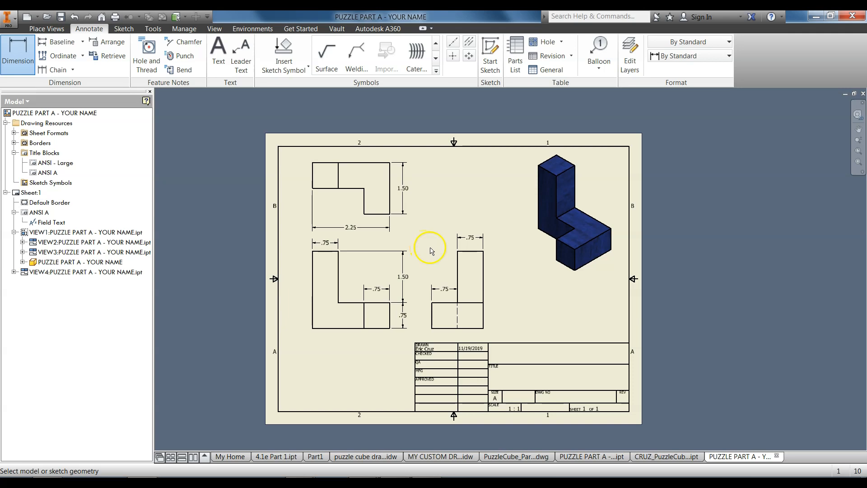
scroll(524, 378, "up", 2)
middle_click_drag(522, 377, 516, 352)
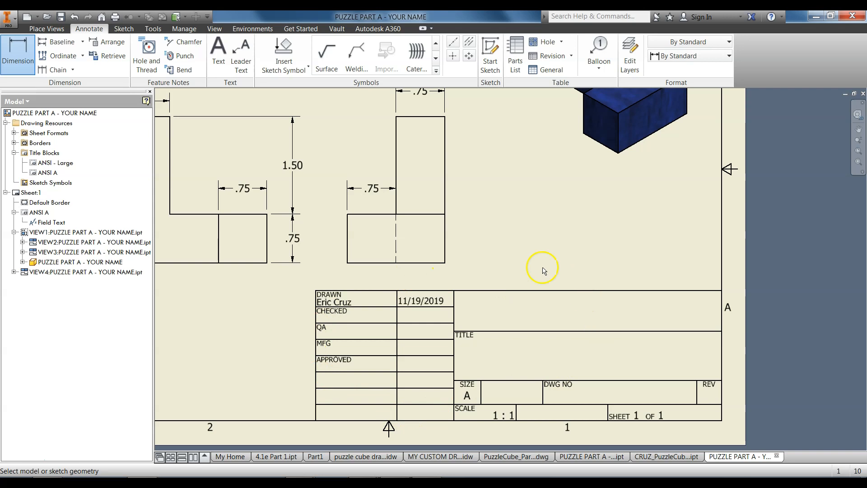
key("Home")
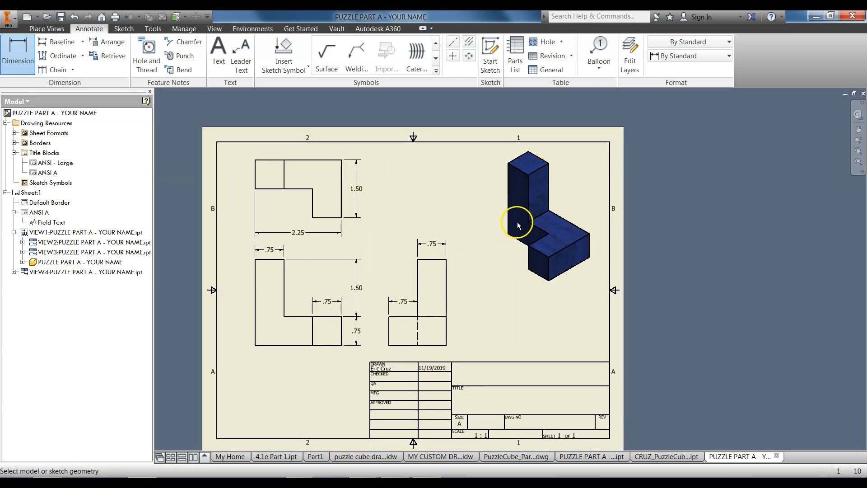
right_click(39, 114)
key("Escape")
key("Escape")
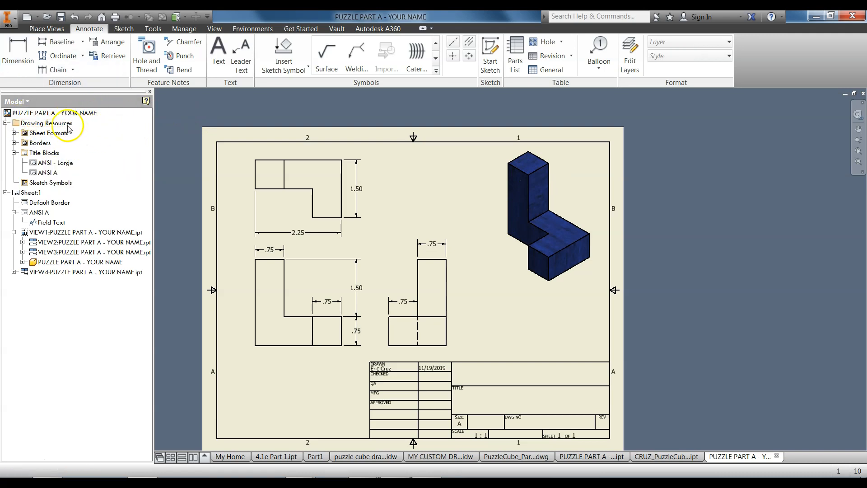
Open the summary information in the iProperties of the Part A drawing
left_click(43, 116)
left_click(44, 115)
left_click(44, 115)
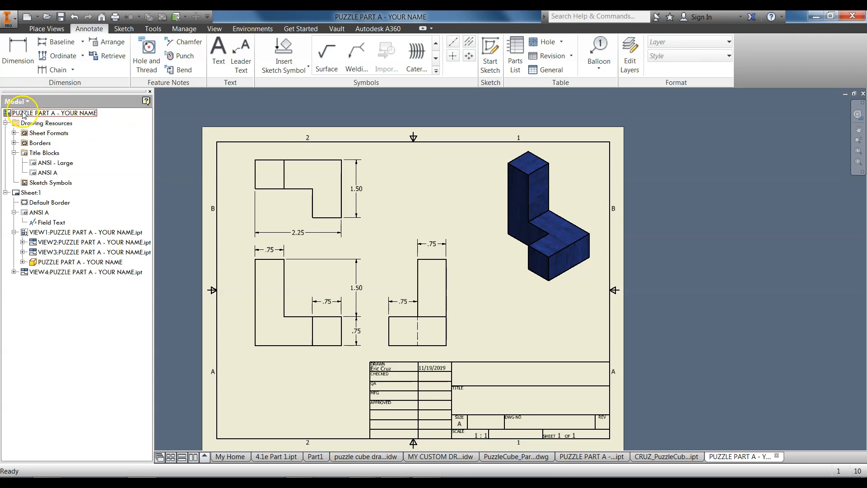
right_click(23, 113)
left_click(15, 113)
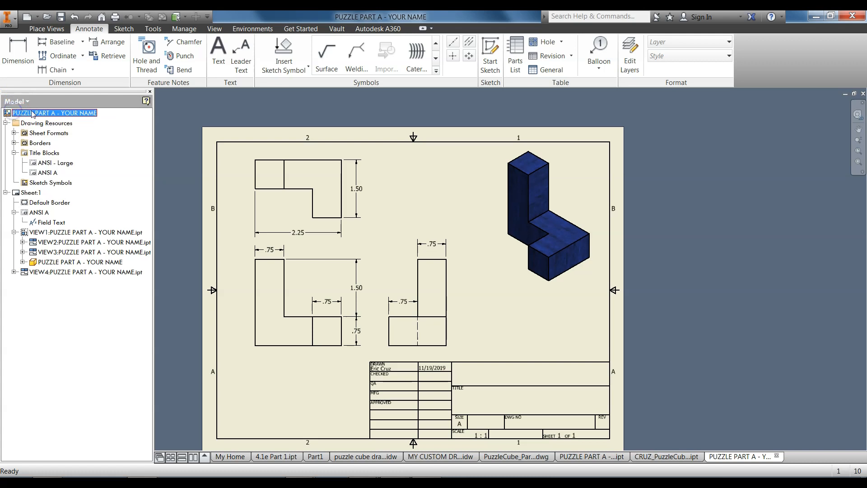
left_click(67, 118)
right_click(58, 118)
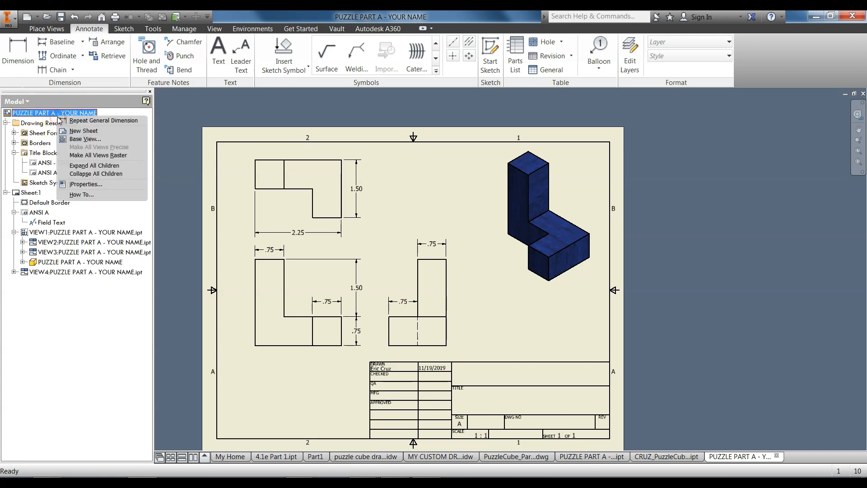
left_click(102, 184)
left_click_drag(393, 93, 251, 95)
left_click(224, 110)
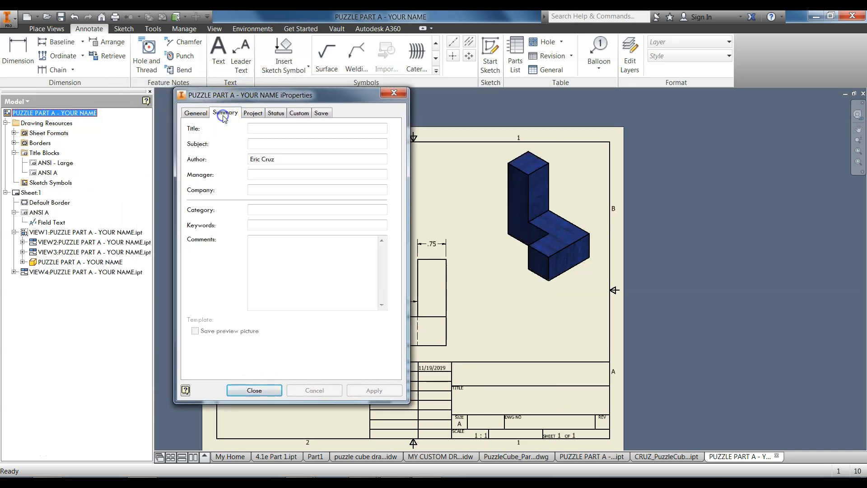
Set the drawing's title property to PUZZLE PART A and its subject to ENGINEERING
left_click(255, 128)
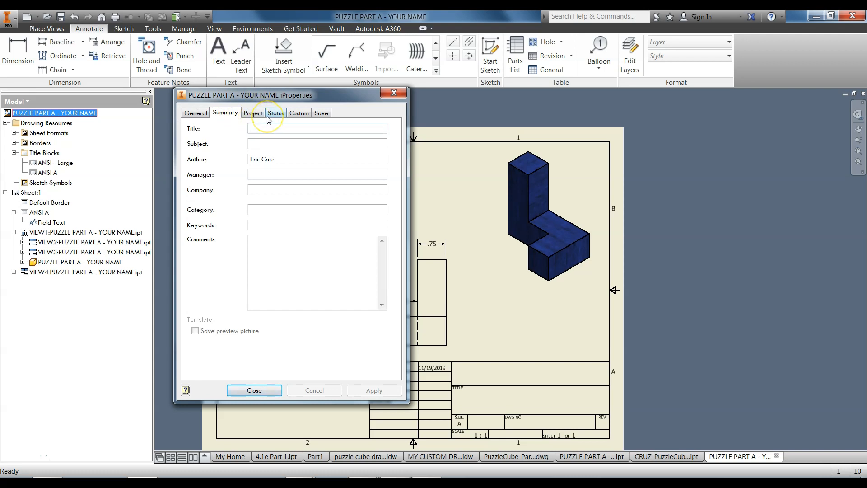
type("PUZZLE PART A")
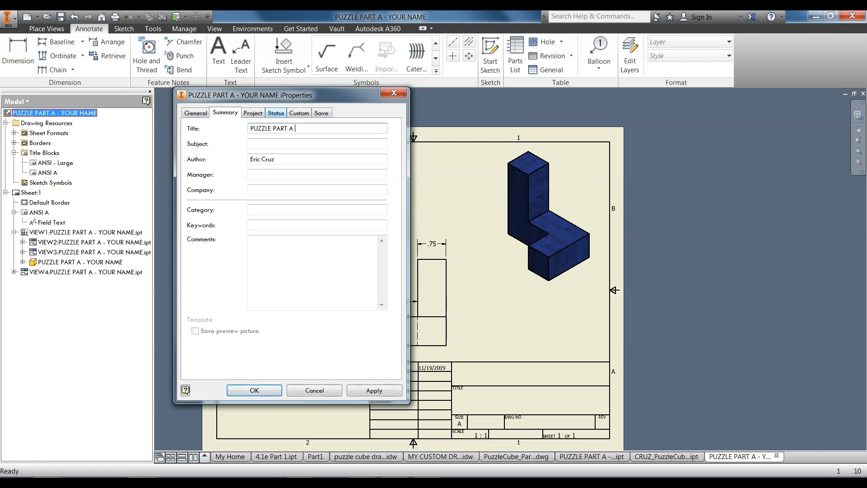
left_click(273, 141)
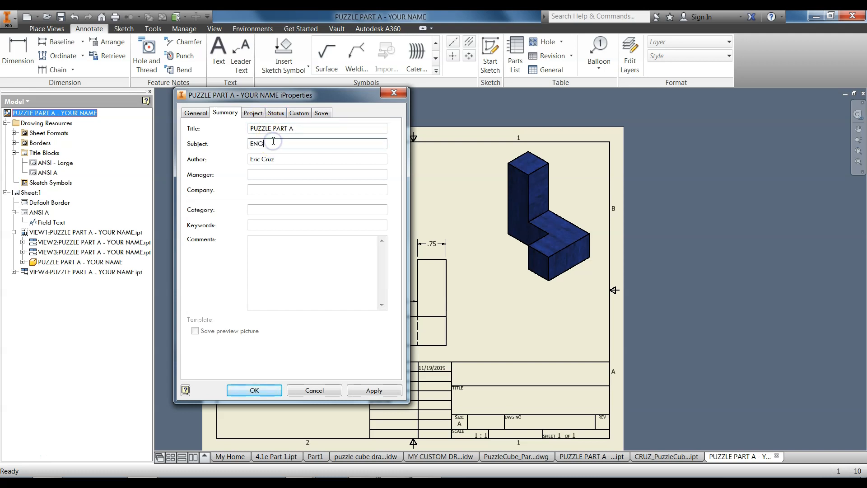
Enter the author's full name in capitals, the manager's surname and the company KENSINGTON, and apply the properties to the drawing
left_click_drag(279, 160, 246, 163)
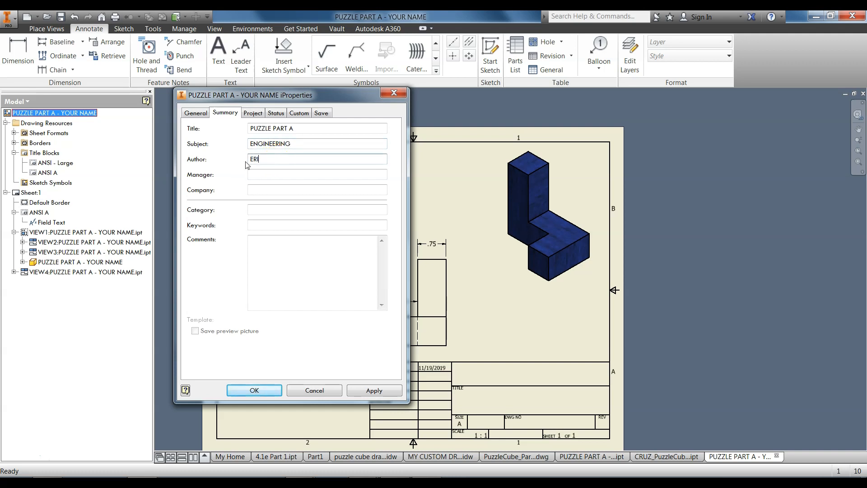
left_click(270, 174)
type("CRUZ")
left_click(274, 187)
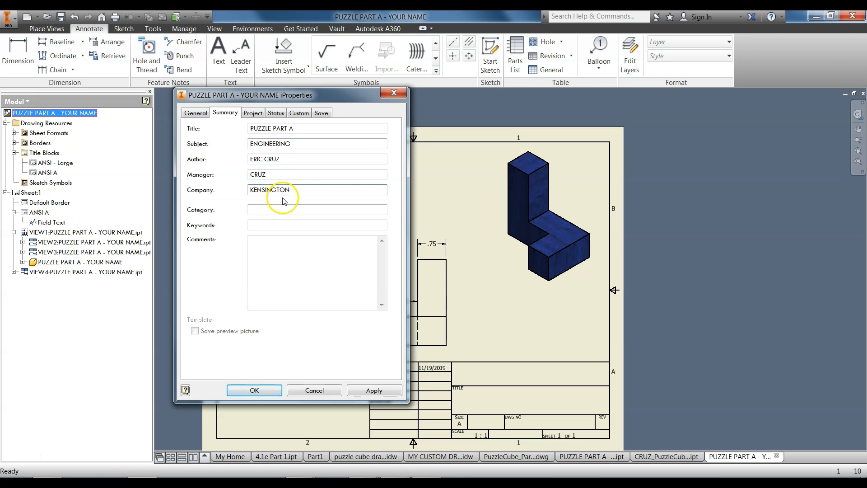
left_click(373, 391)
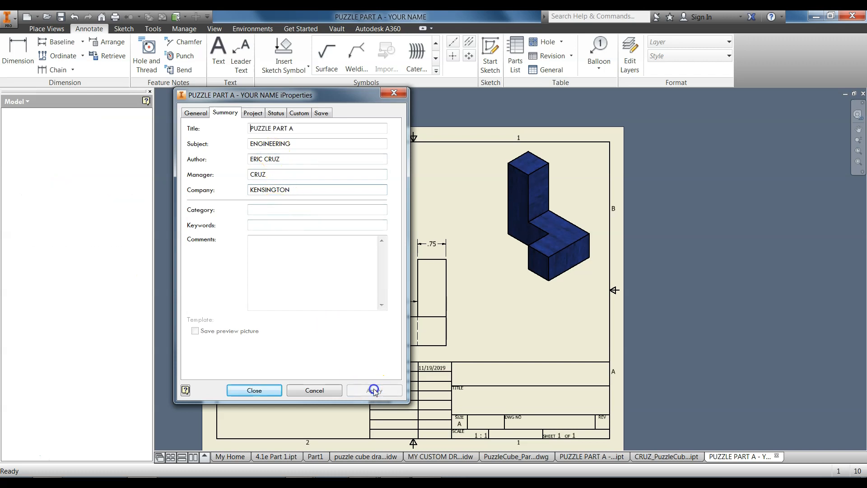
left_click(277, 391)
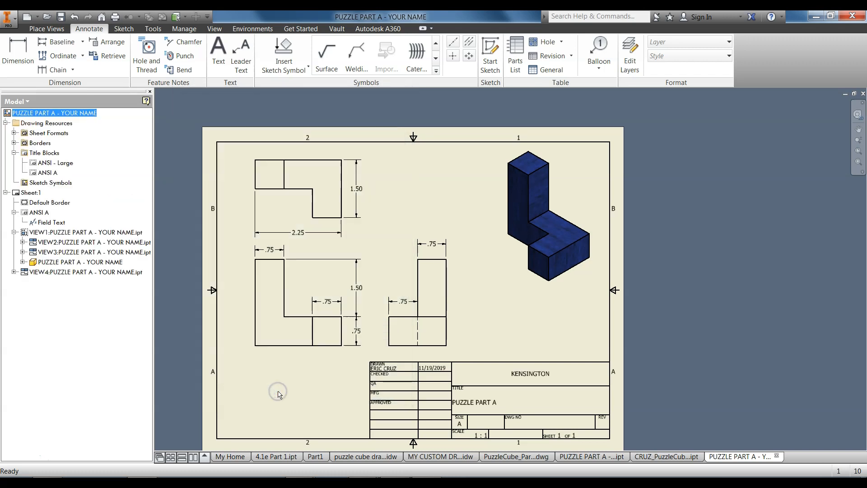
Examine the company, title and drawn-by fields in the title block and the layout of the whole sheet
scroll(546, 381, "down", 3)
mouse_move(538, 398)
middle_mouse_down()
mouse_move(590, 250)
mouse_move(724, 303)
mouse_move(788, 281)
middle_mouse_up()
scroll(578, 259, "down", 3)
scroll(558, 290, "up", 2)
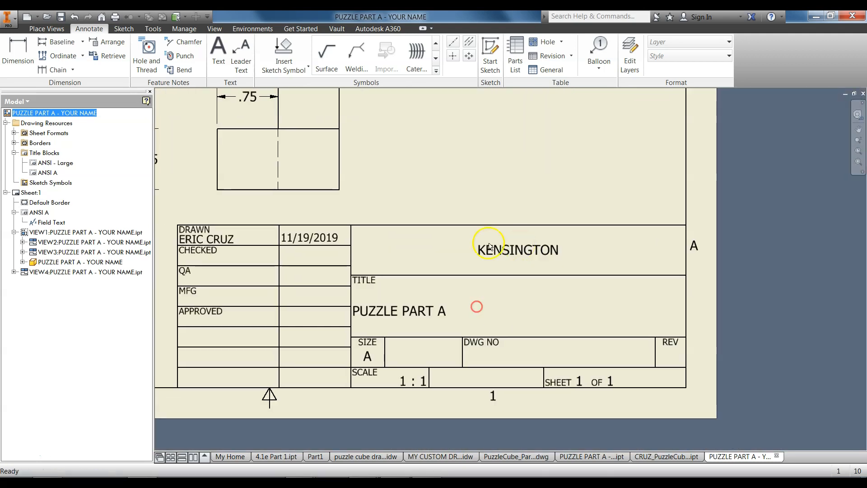
scroll(552, 329, "up", 5)
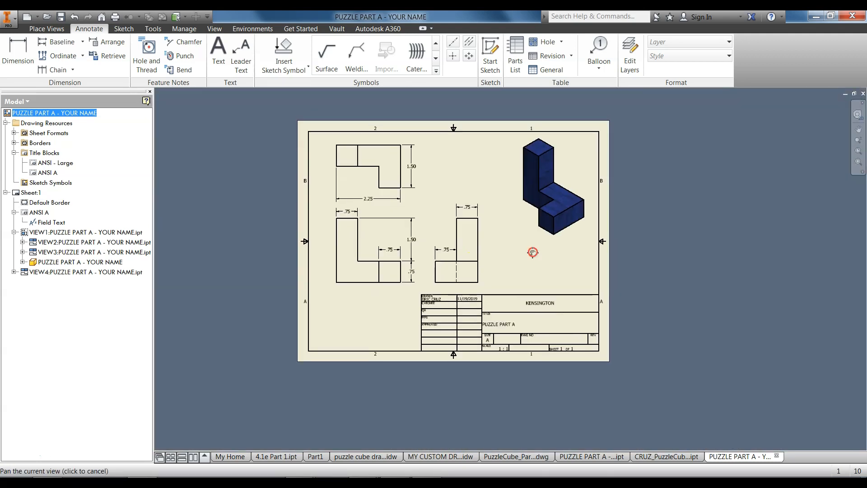
scroll(556, 284, "down", 3)
scroll(507, 286, "up", 2)
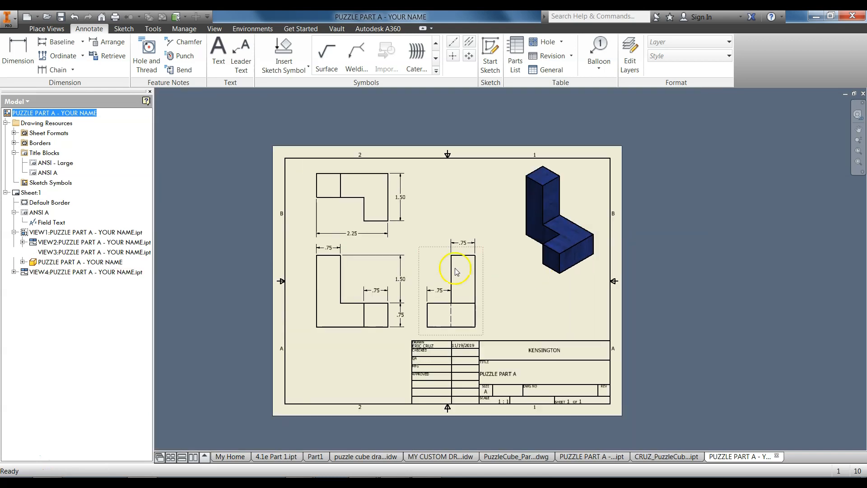
Save the drawing as PUZZLE PART A - YOUR NAME
left_click(62, 18)
left_click(446, 396)
scroll(510, 290, "down", 3)
scroll(507, 290, "up", 2)
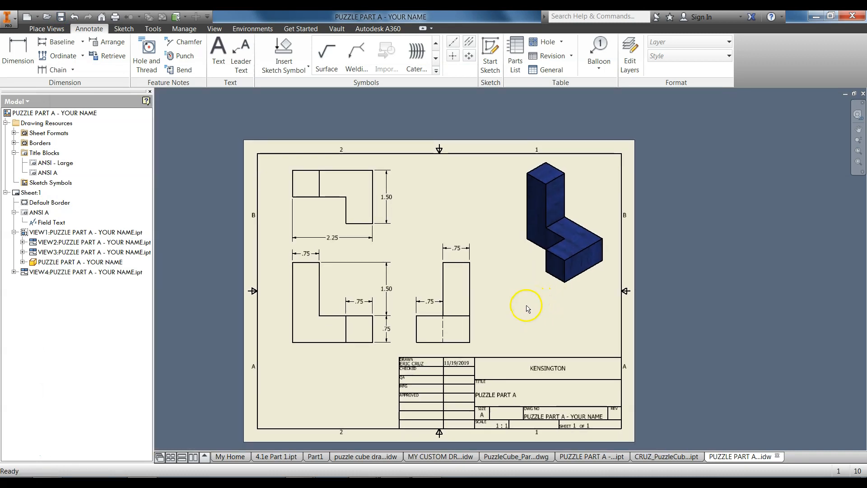
Start printing the drawing and select the printer named after the author
left_click(8, 20)
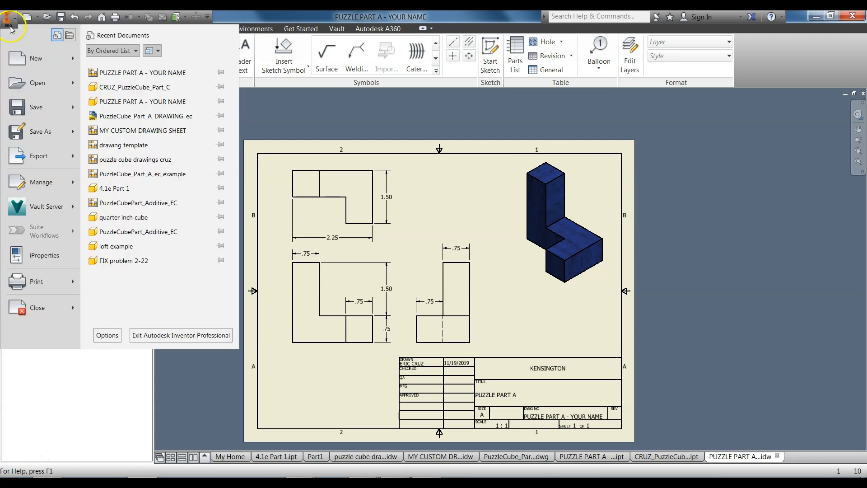
left_click(25, 282)
left_click_drag(450, 149, 380, 148)
left_click(432, 188)
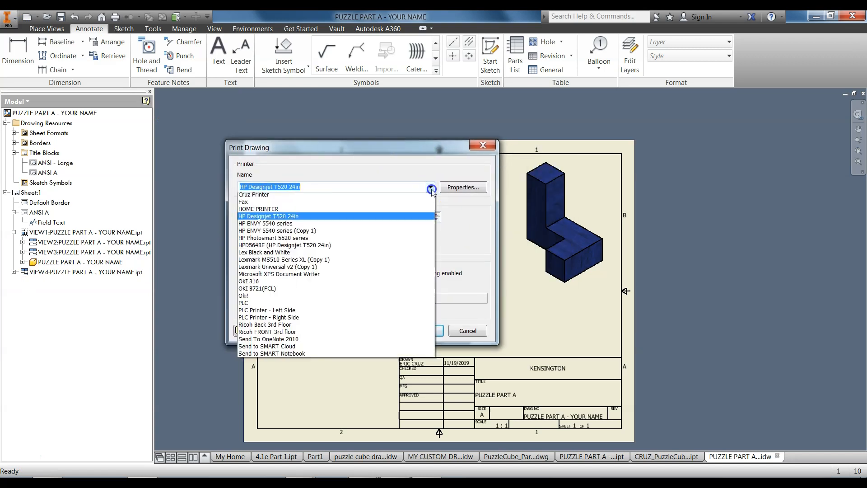
left_click(411, 197)
left_click(431, 189)
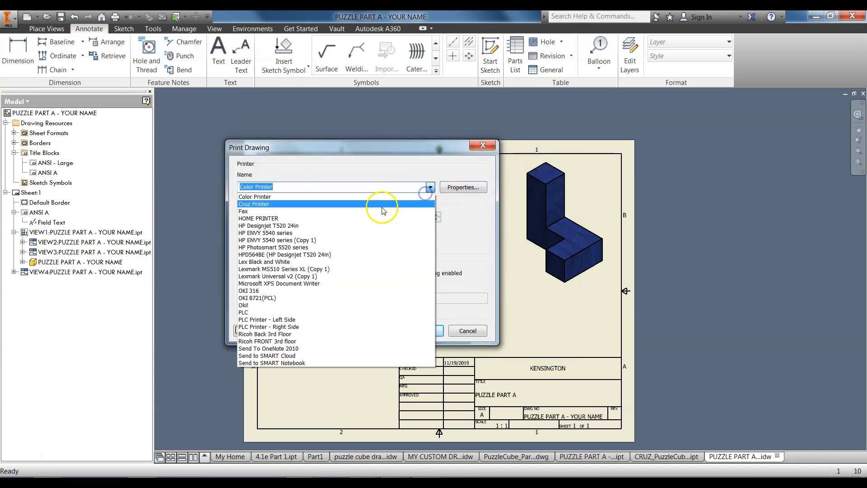
left_click(383, 204)
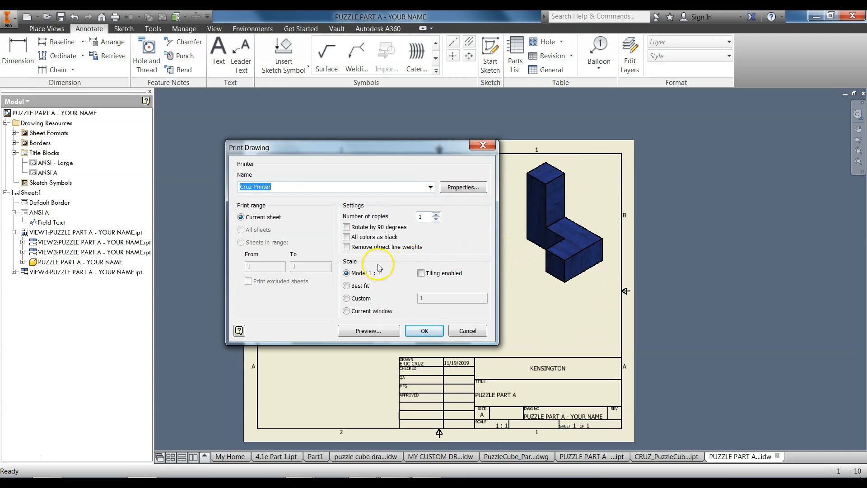
Set the print scale to Best fit and print one copy of the current sheet
left_click_drag(285, 149, 221, 106)
left_click(217, 141)
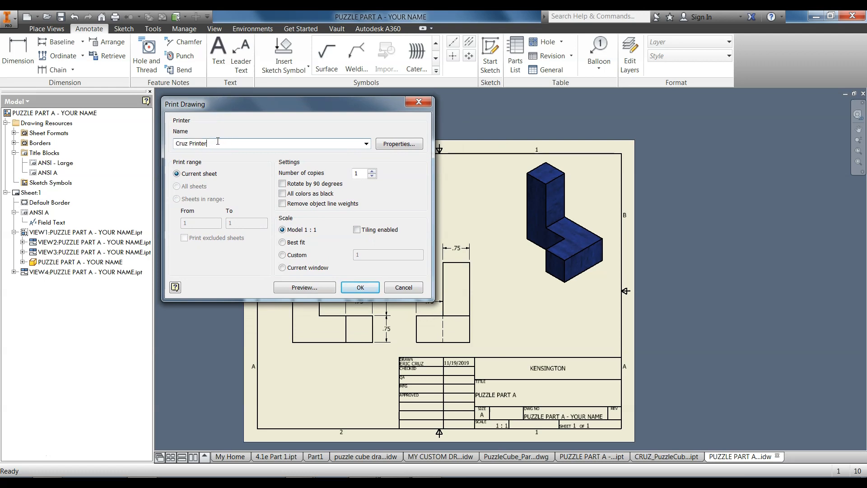
left_click(285, 243)
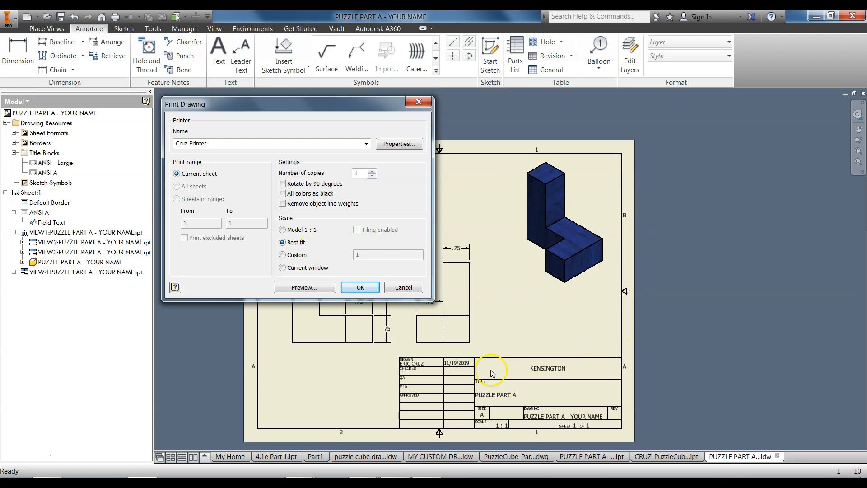
left_click(357, 288)
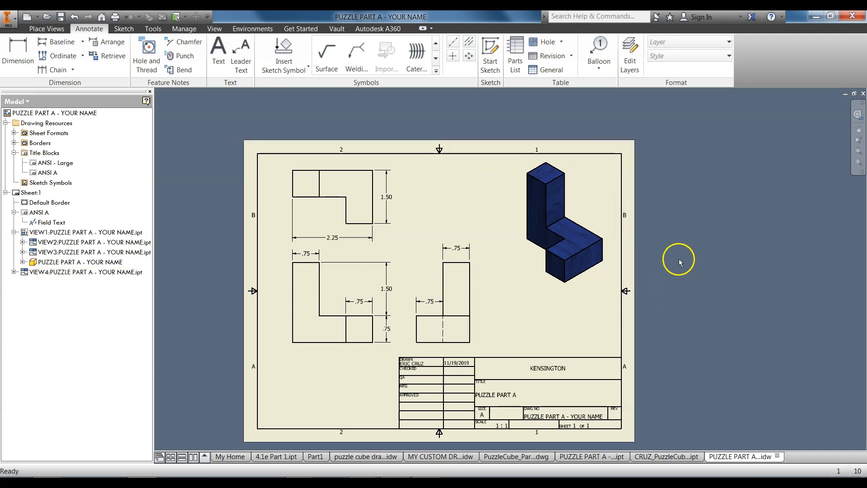
Open the existing puzzle cube Part C drawing from the recent documents, resolving its missing link with the Part C part file
left_click(230, 456)
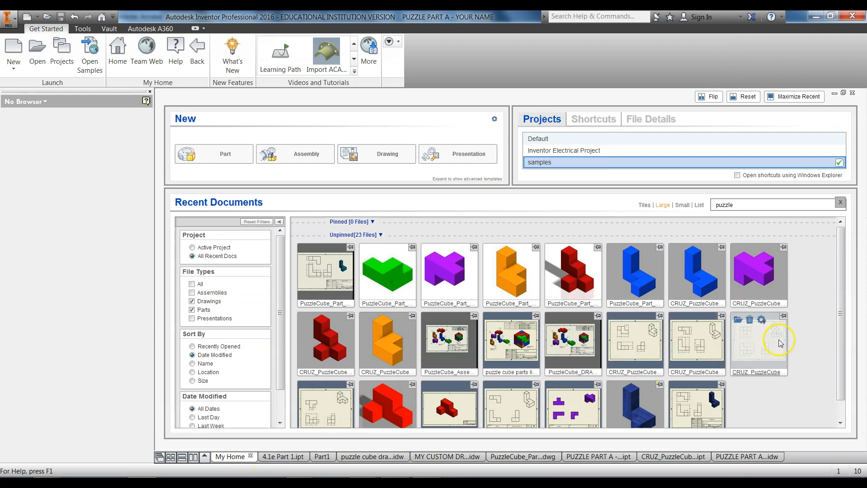
left_click(758, 344)
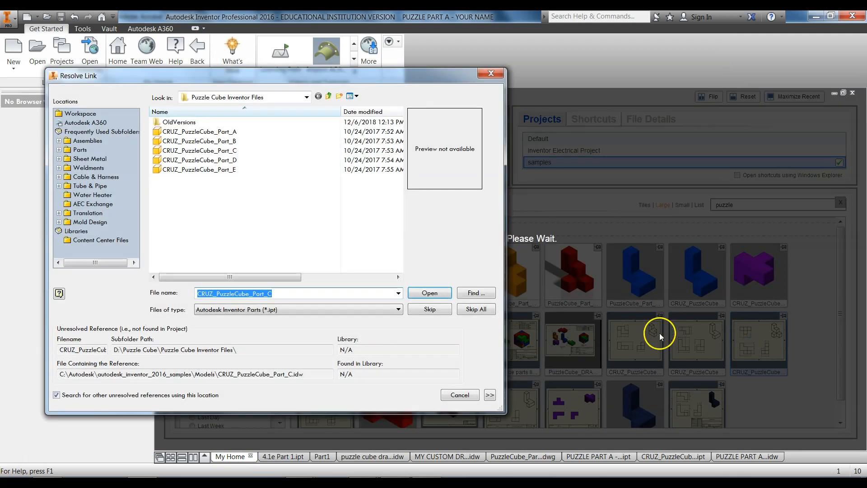
left_click(431, 293)
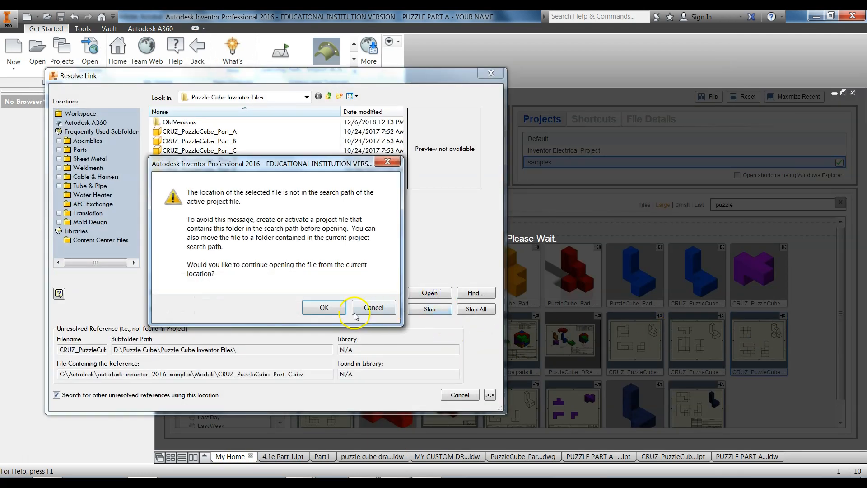
left_click(324, 306)
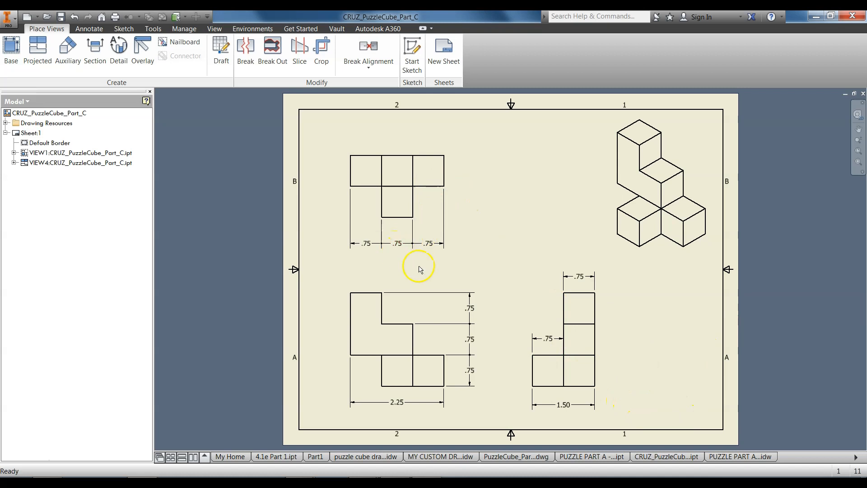
Set the Part C drawing's isometric view to the Shaded style and return to the Part A drawing
double_click(659, 255)
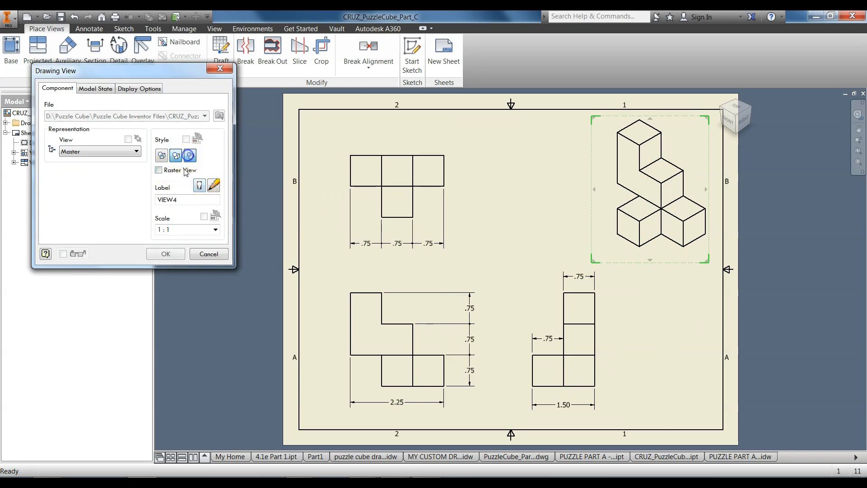
left_click(166, 254)
left_click(722, 456)
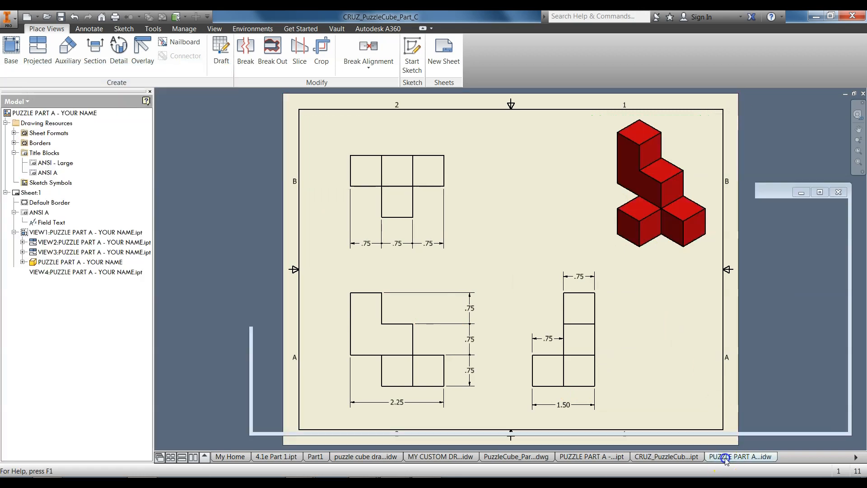